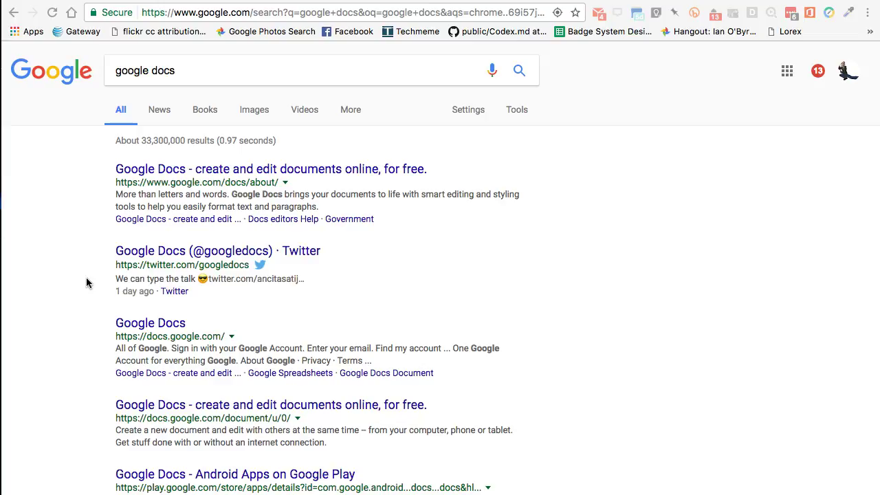
Open the Google Docs about page from the 'google docs' results and scroll through it
{"action": "left_click", "coordinate": [54, 257]}
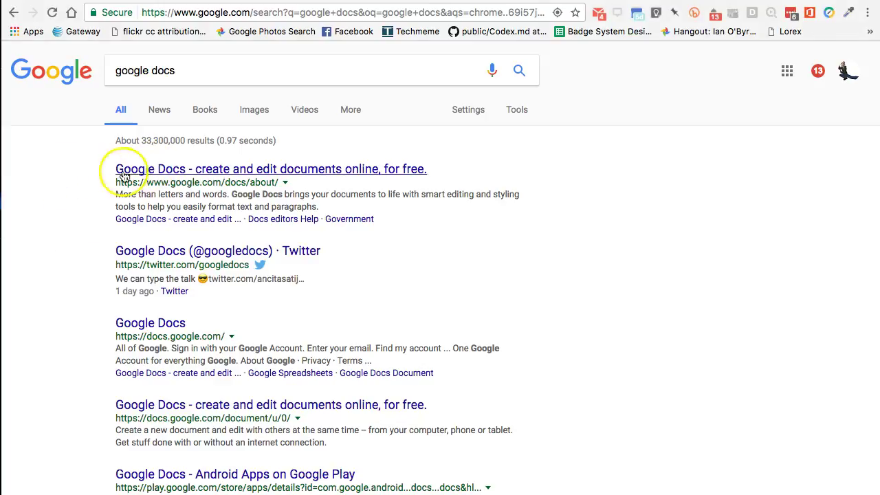
{"action": "left_click", "coordinate": [150, 169]}
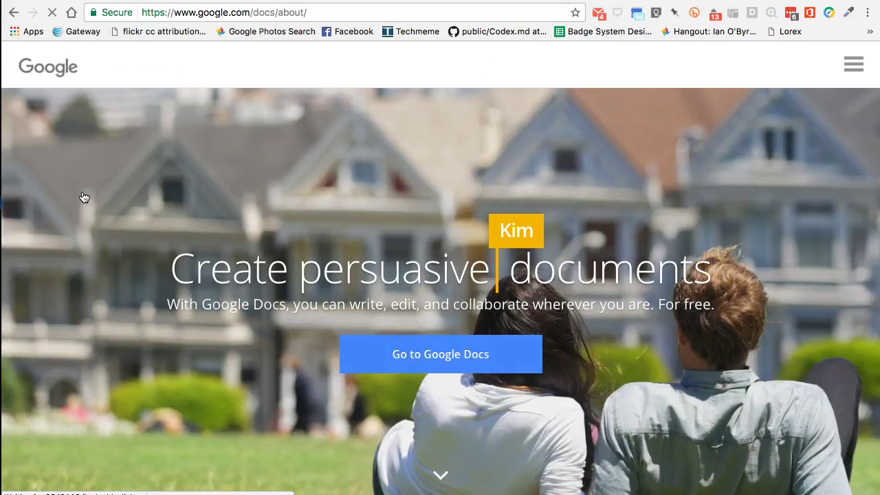
{"action": "left_click", "coordinate": [308, 238]}
{"action": "scroll", "coordinate": [355, 238], "scroll_direction": "down", "scroll_amount": 5}
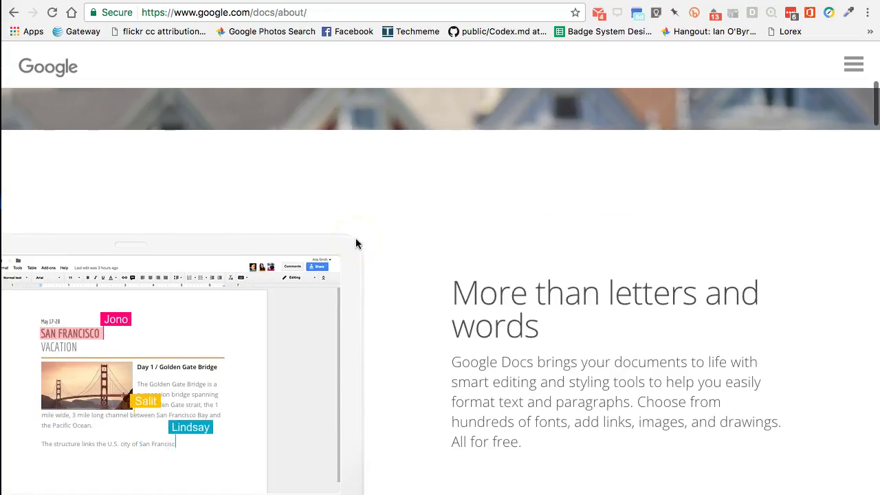
{"action": "scroll", "coordinate": [355, 243], "scroll_direction": "down", "scroll_amount": 5}
{"action": "scroll", "coordinate": [355, 243], "scroll_direction": "up", "scroll_amount": 10}
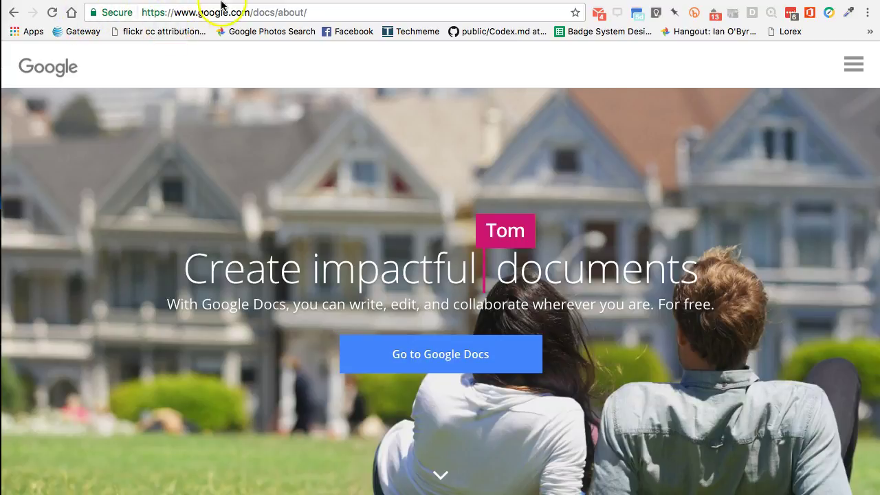
Search for 'google drive' in a new browser tab
{"action": "key", "text": "ctrl+Tab"}
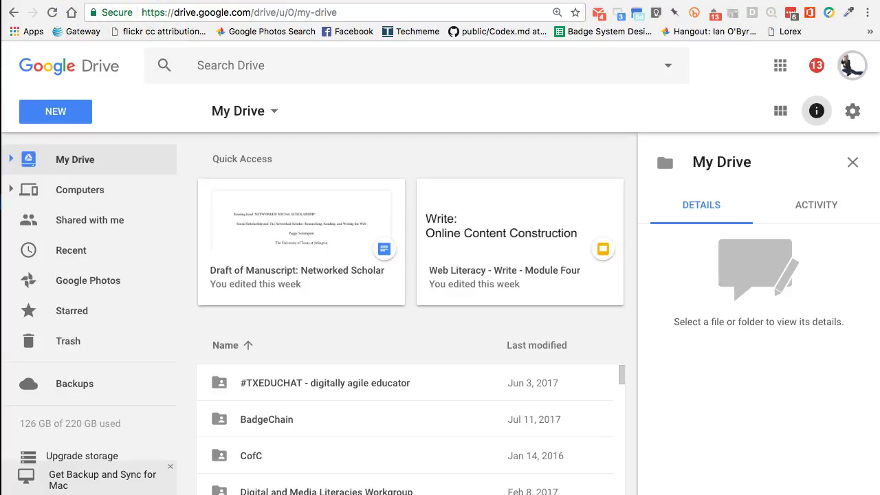
{"action": "key", "text": "super+t"}
{"action": "left_click", "coordinate": [214, 10]}
{"action": "type", "text": "google drive"}
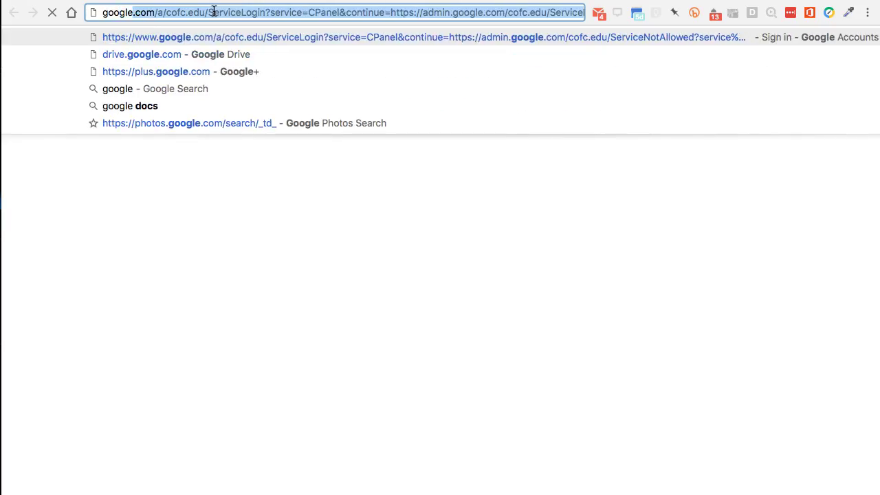
{"action": "key", "text": "Return"}
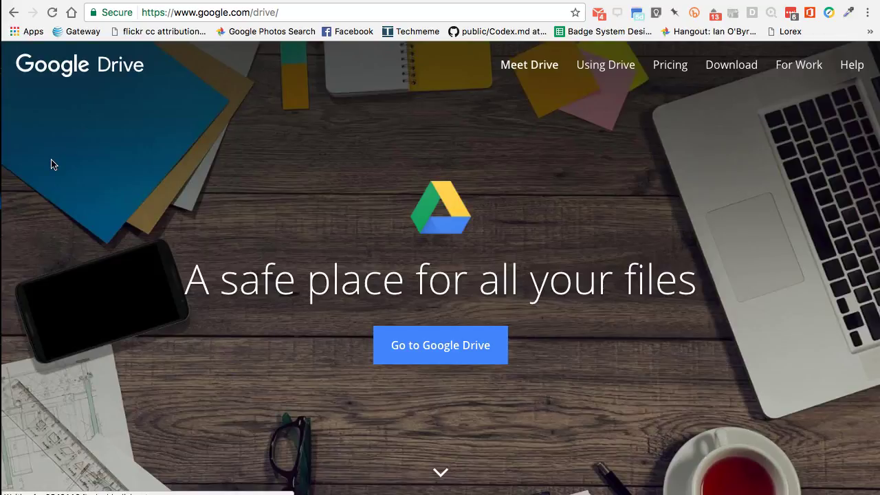
Load drive.google.com to reach the My Drive file list
{"action": "left_click", "coordinate": [265, 12]}
{"action": "type", "text": "drive.google.com"}
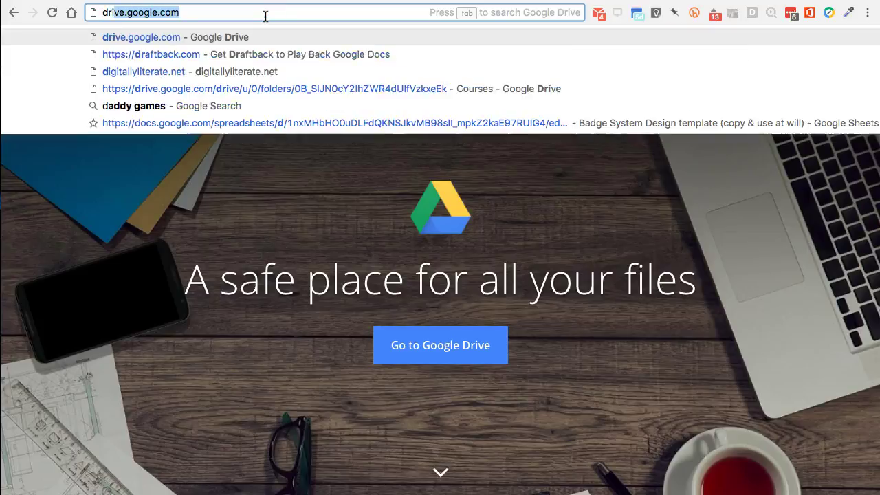
{"action": "key", "text": "Right"}
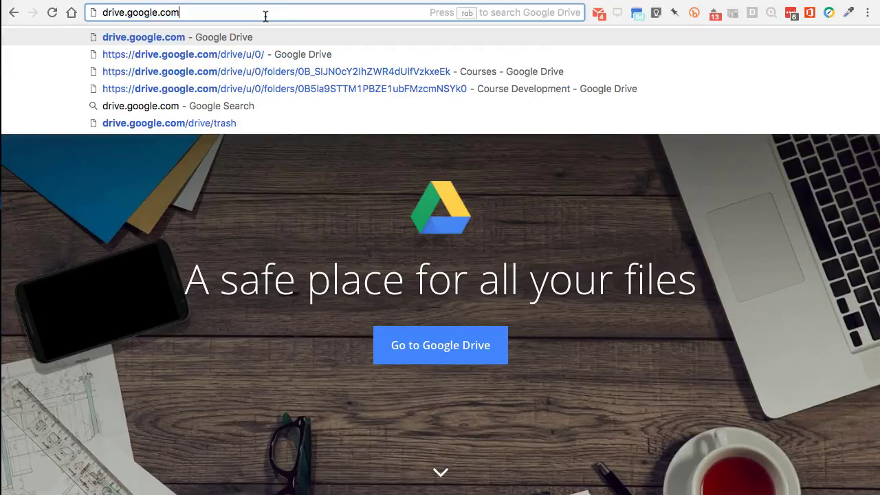
{"action": "key", "text": "Return"}
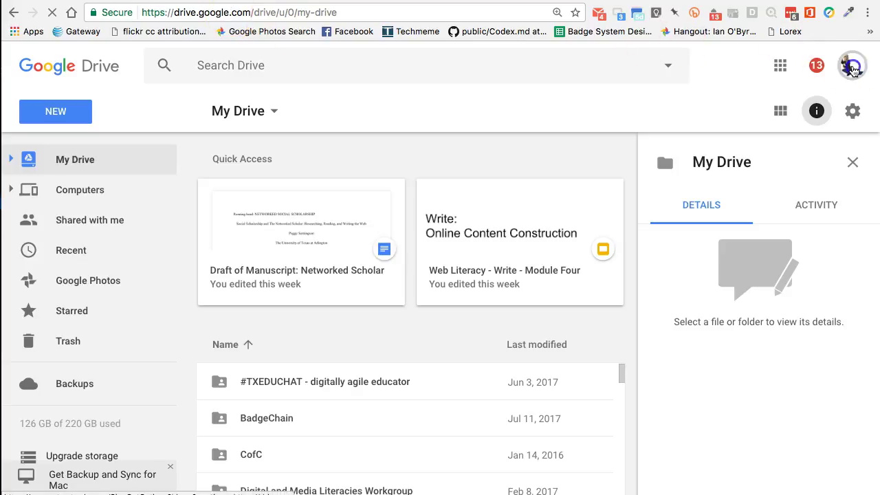
Check the signed-in accounts, scroll the My Drive list, and show the NEW menu
{"action": "left_click", "coordinate": [851, 66]}
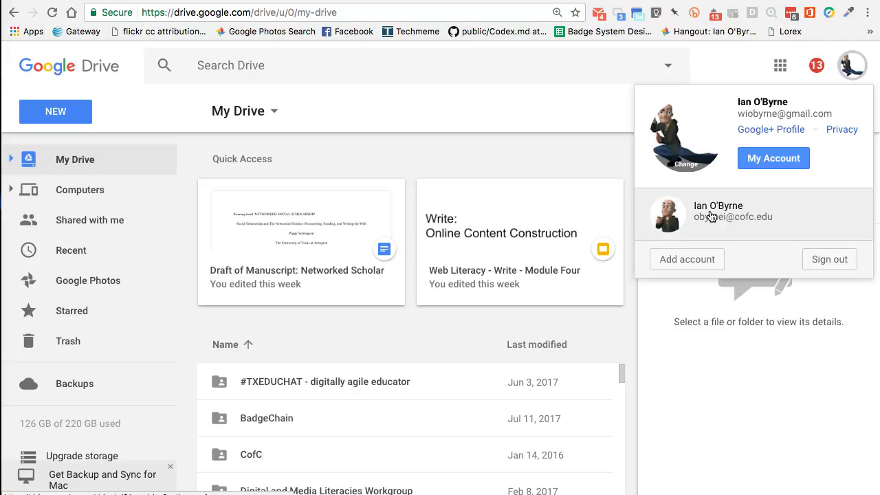
{"action": "left_click", "coordinate": [565, 107]}
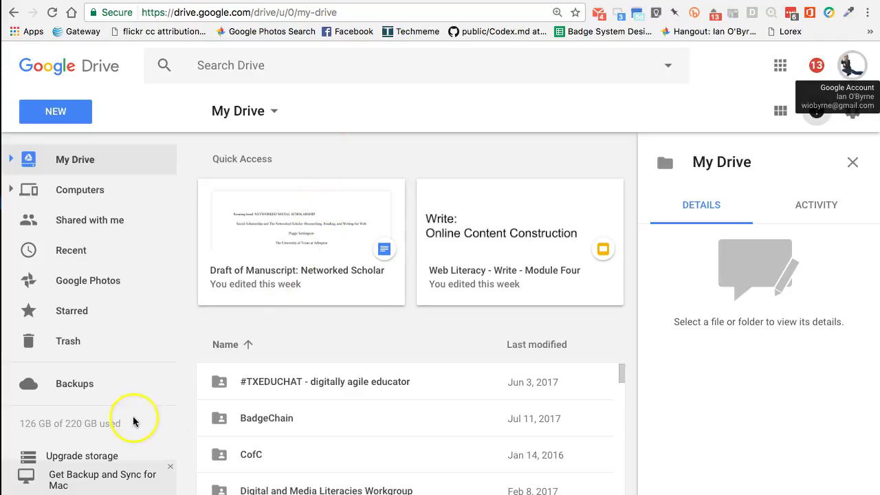
{"action": "mouse_move", "coordinate": [74, 427]}
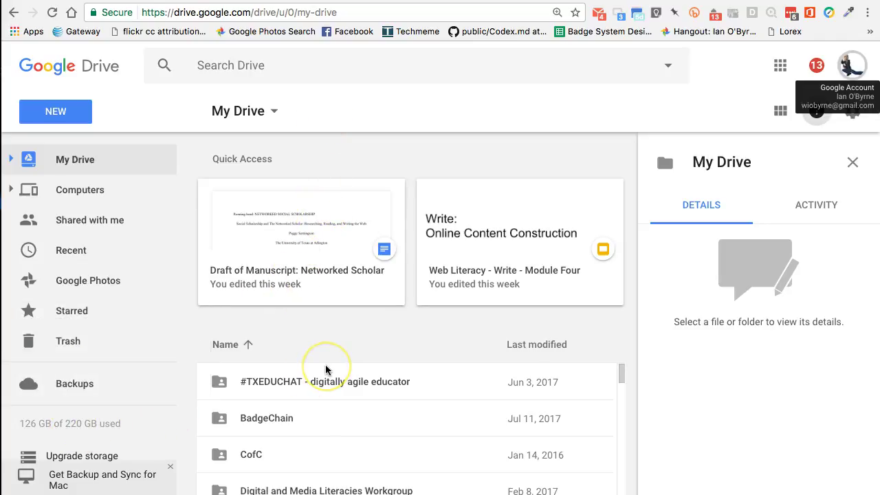
{"action": "scroll", "coordinate": [326, 370], "scroll_direction": "down", "scroll_amount": 15}
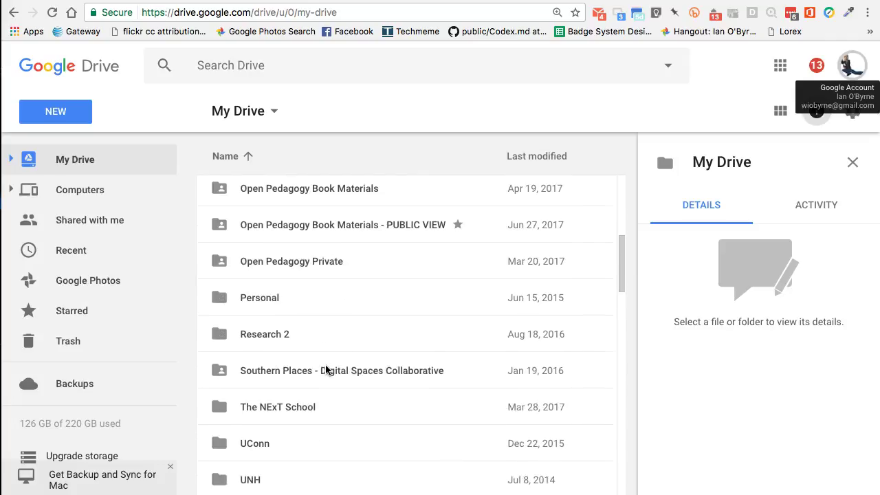
{"action": "scroll", "coordinate": [327, 344], "scroll_direction": "up", "scroll_amount": 15}
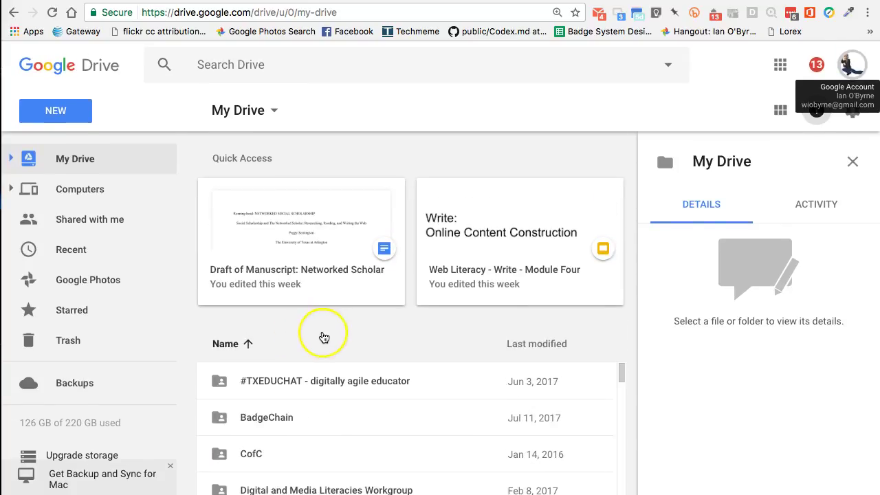
{"action": "scroll", "coordinate": [477, 374], "scroll_direction": "down", "scroll_amount": 6}
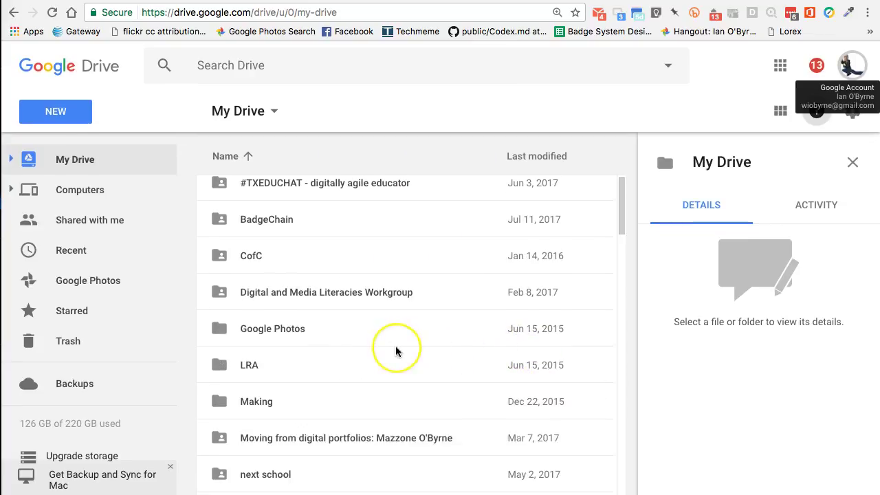
{"action": "scroll", "coordinate": [395, 352], "scroll_direction": "down", "scroll_amount": 10}
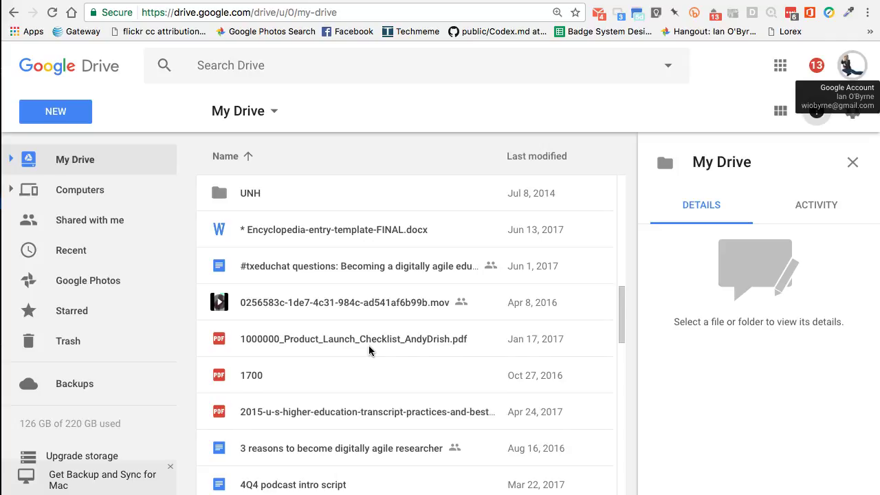
{"action": "scroll", "coordinate": [369, 351], "scroll_direction": "down", "scroll_amount": 5}
{"action": "scroll", "coordinate": [368, 350], "scroll_direction": "up", "scroll_amount": 2}
{"action": "scroll", "coordinate": [369, 350], "scroll_direction": "up", "scroll_amount": 10}
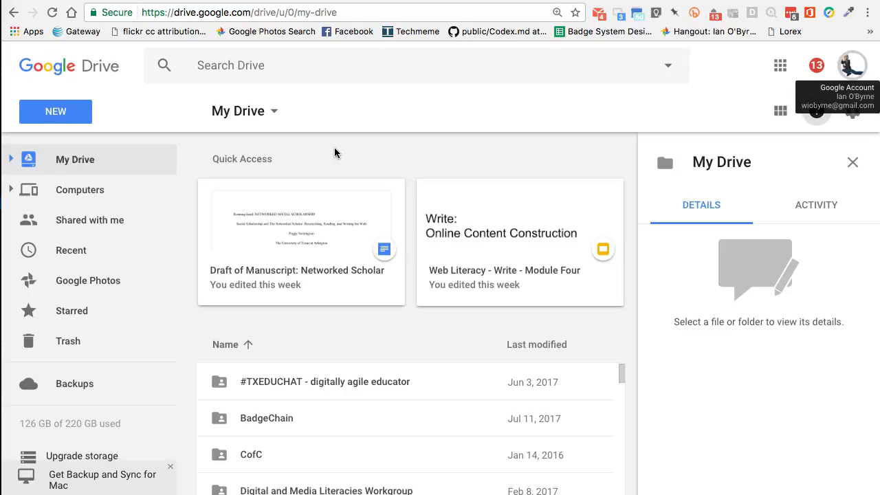
{"action": "left_click", "coordinate": [55, 113]}
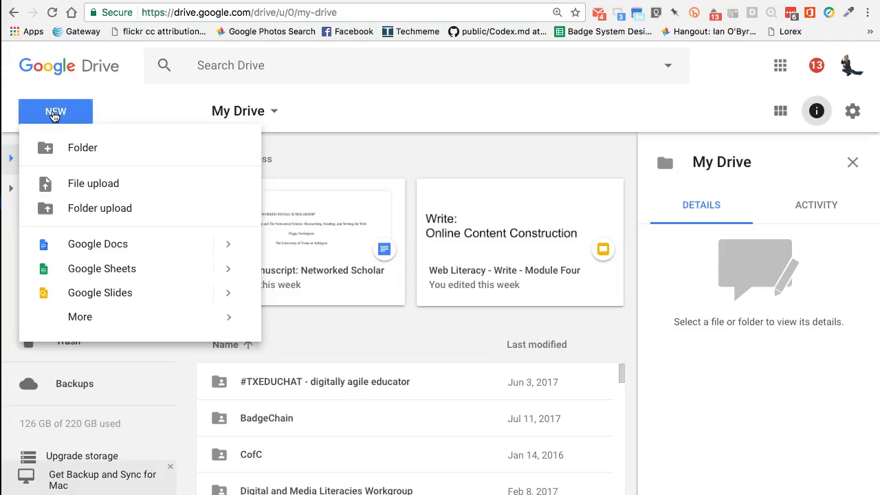
Create a new blank Google Doc from the NEW menu
{"action": "left_click", "coordinate": [102, 245]}
{"action": "left_click", "coordinate": [278, 121]}
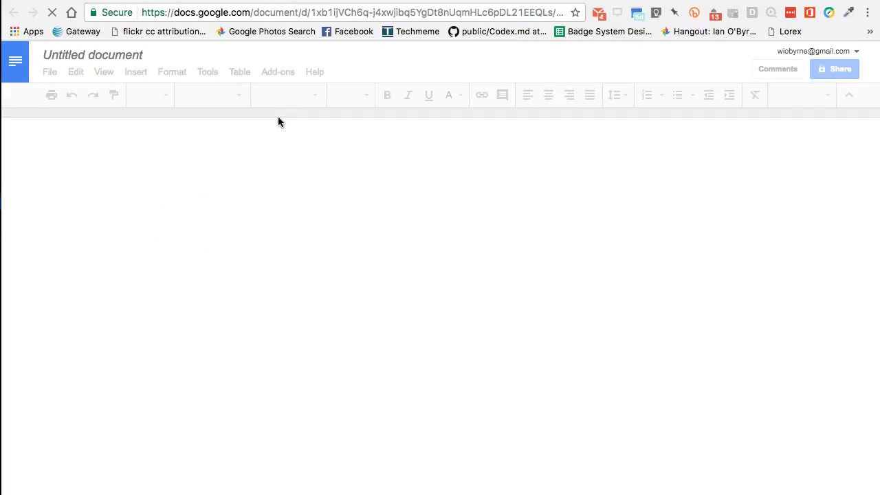
{"action": "left_click", "coordinate": [336, 195]}
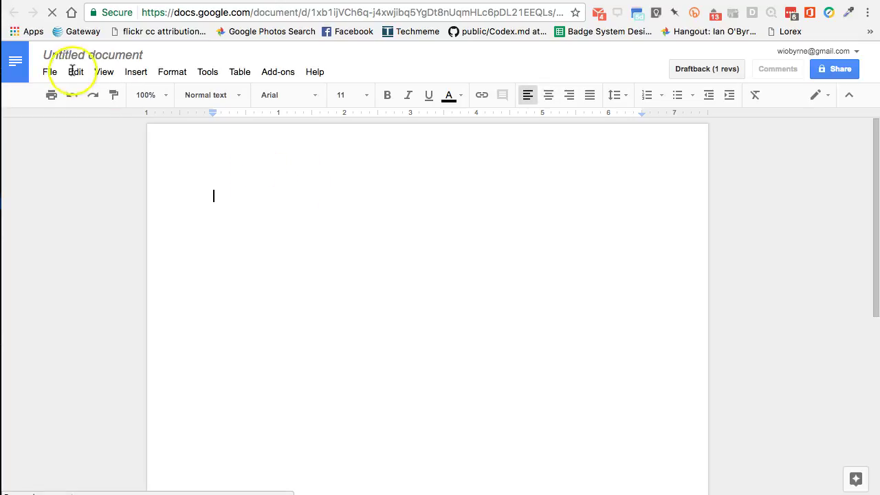
Rename the untitled document to 'Test Document'
{"action": "left_click", "coordinate": [56, 53]}
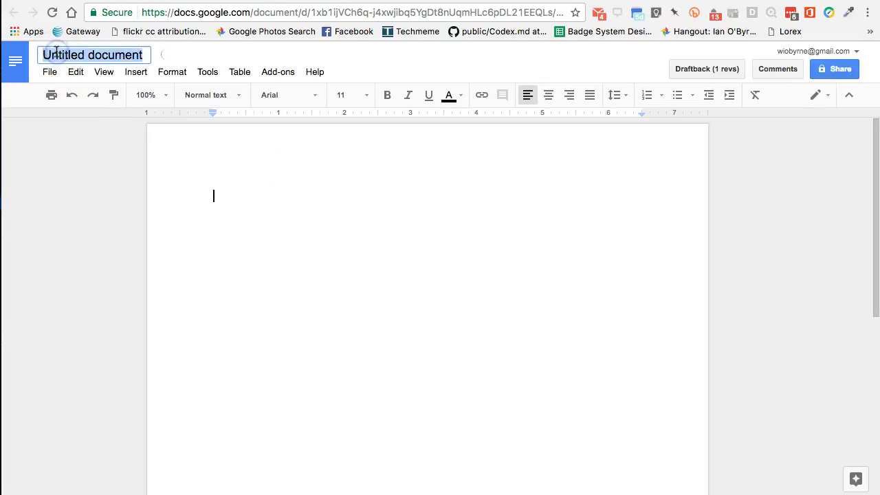
{"action": "key", "text": "Right"}
{"action": "type", "text": "Test"}
{"action": "key", "text": "BackSpace"}
{"action": "key", "text": "BackSpace"}
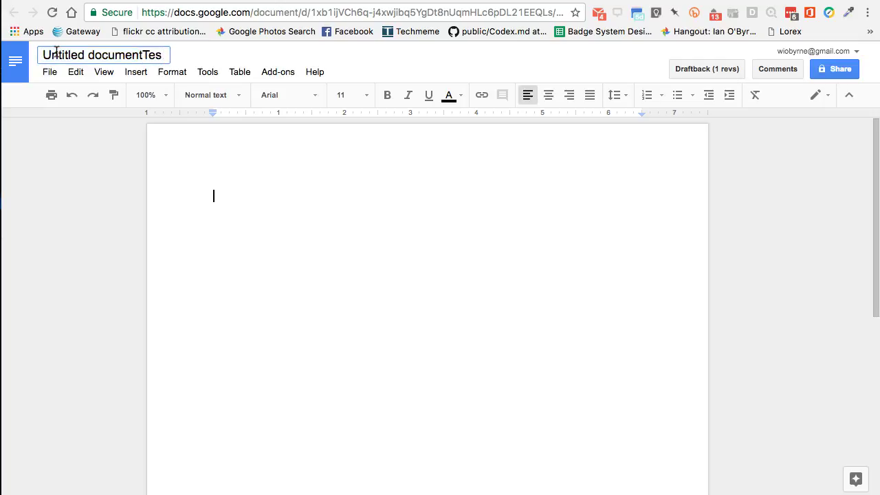
{"action": "key", "text": "BackSpace"}
{"action": "key", "text": "BackSpace"}
{"action": "key", "text": "BackSpace"}
{"action": "key", "text": "BackSpace"}
{"action": "key", "text": "BackSpace"}
{"action": "key", "text": "BackSpace"}
{"action": "key", "text": "BackSpace"}
{"action": "key", "text": "BackSpace"}
{"action": "key", "text": "BackSpace"}
{"action": "key", "text": "BackSpace"}
{"action": "key", "text": "BackSpace"}
{"action": "key", "text": "BackSpace"}
{"action": "key", "text": "BackSpace"}
{"action": "key", "text": "BackSpace"}
{"action": "key", "text": "BackSpace"}
{"action": "key", "text": "BackSpace"}
{"action": "key", "text": "BackSpace"}
{"action": "key", "text": "BackSpace"}
{"action": "key", "text": "BackSpace"}
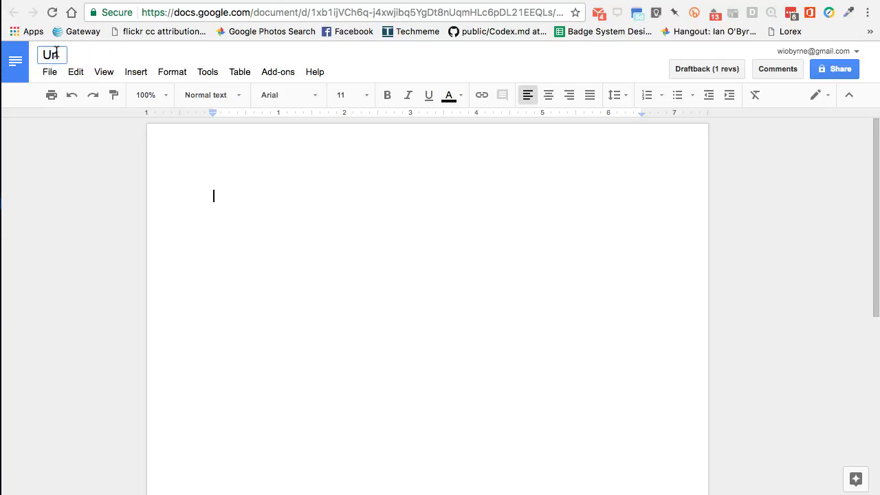
{"action": "type", "text": "Test Document"}
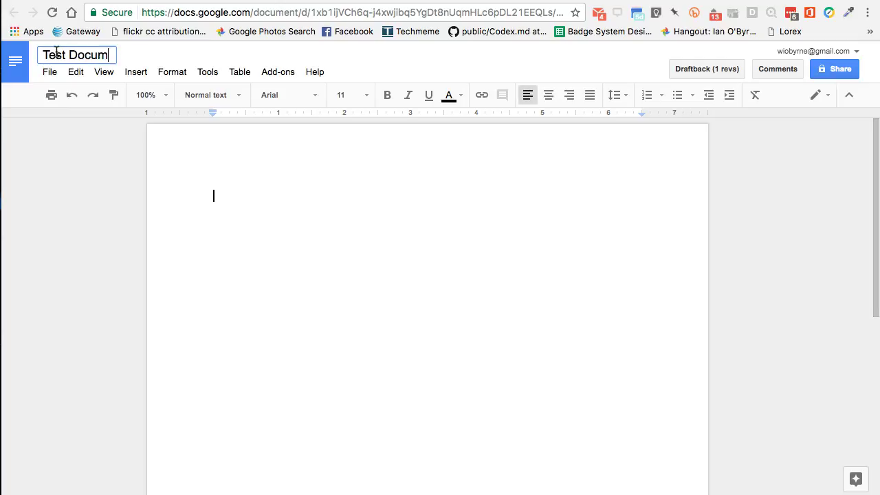
{"action": "left_click", "coordinate": [283, 212]}
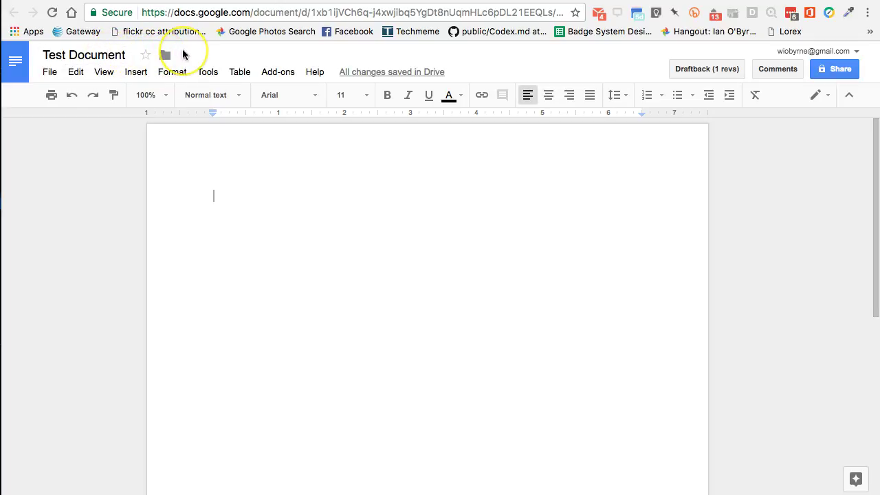
{"action": "mouse_move", "coordinate": [386, 71]}
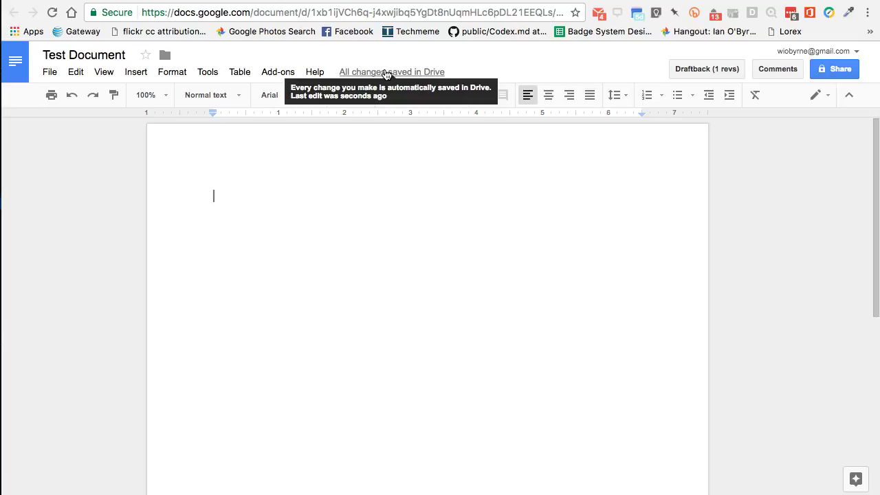
{"action": "left_click", "coordinate": [386, 73]}
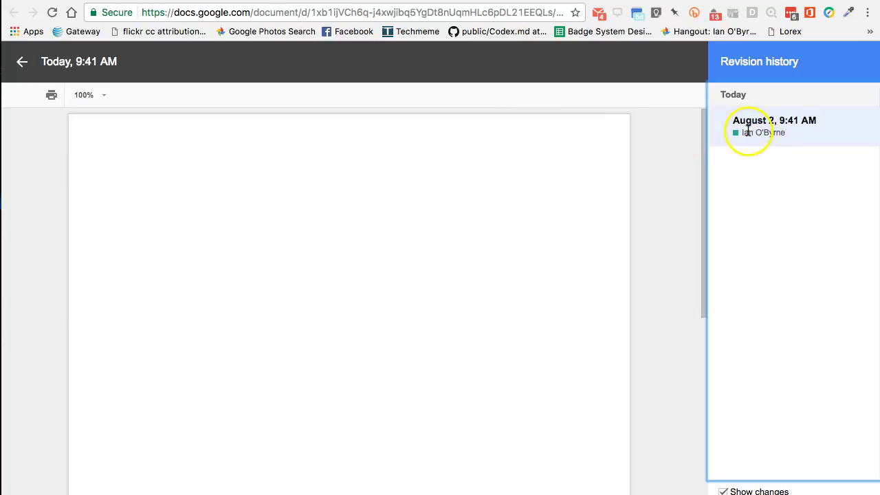
{"action": "left_click", "coordinate": [21, 62]}
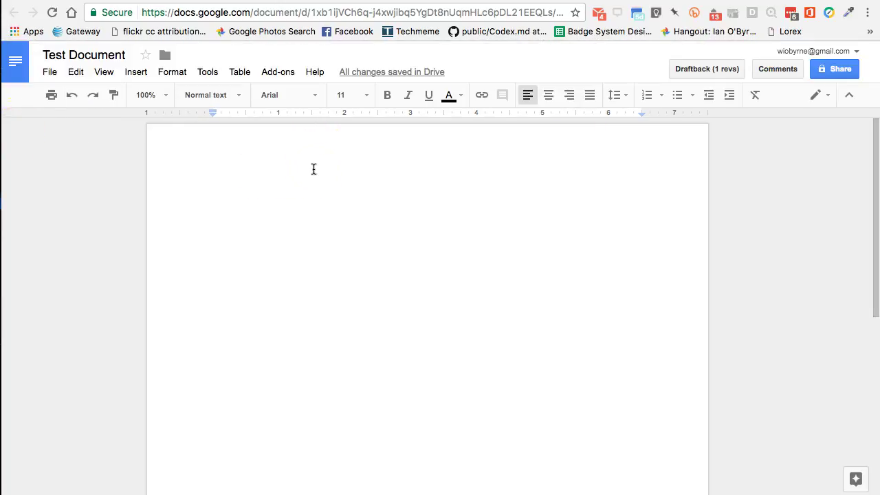
{"action": "left_click", "coordinate": [318, 180]}
{"action": "left_click", "coordinate": [232, 128]}
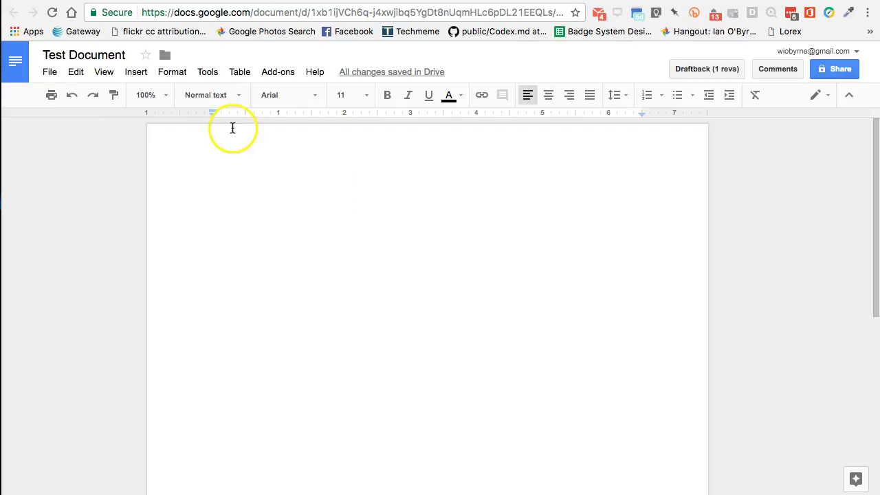
{"action": "left_click", "coordinate": [48, 72]}
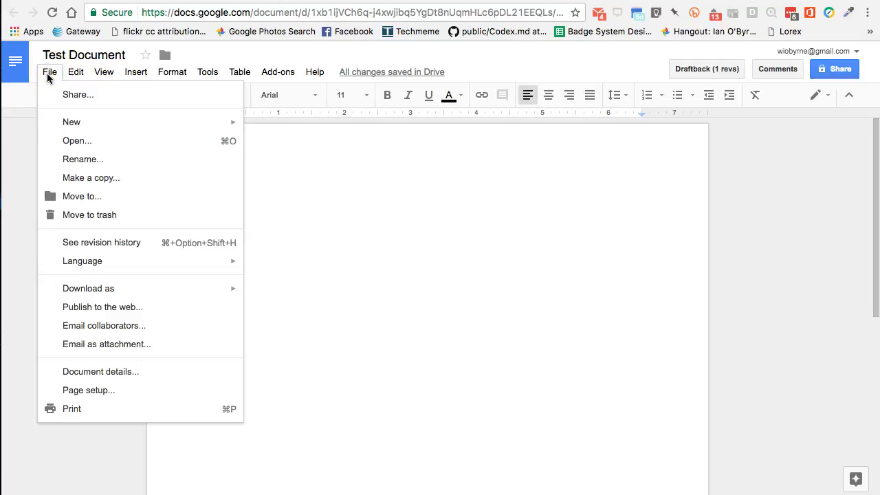
{"action": "left_click", "coordinate": [76, 73]}
{"action": "left_click", "coordinate": [75, 73]}
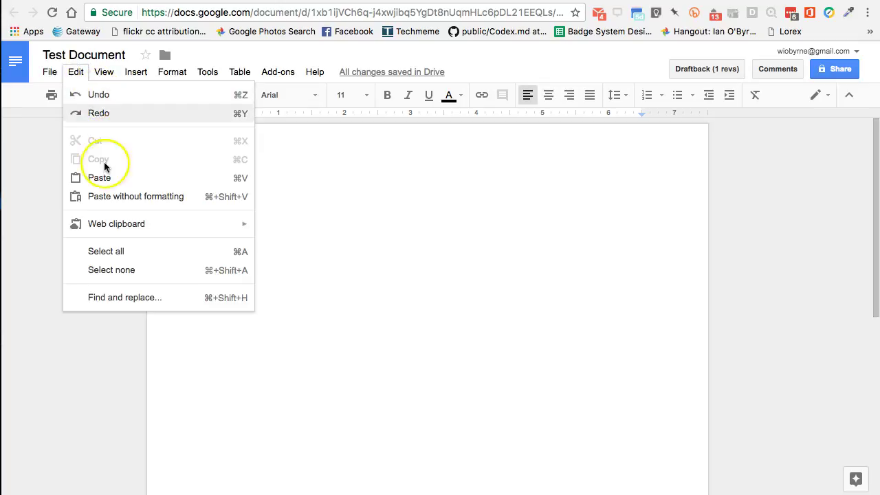
{"action": "mouse_move", "coordinate": [102, 72]}
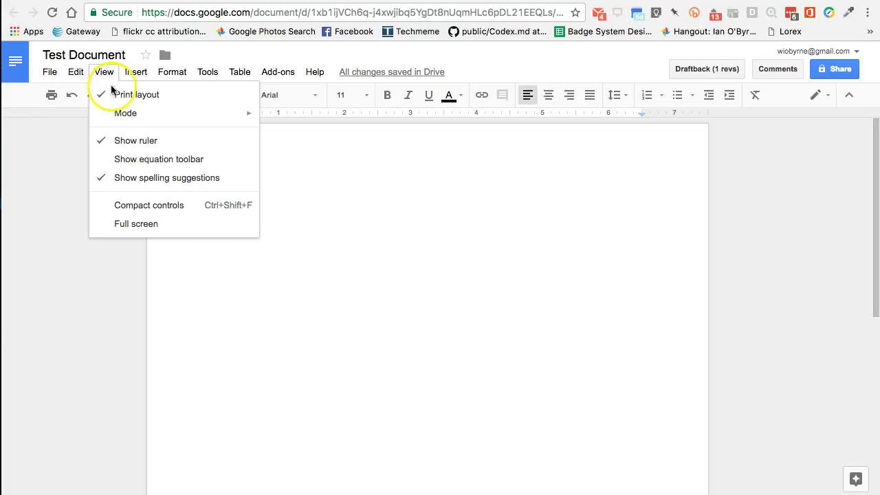
{"action": "mouse_move", "coordinate": [136, 72]}
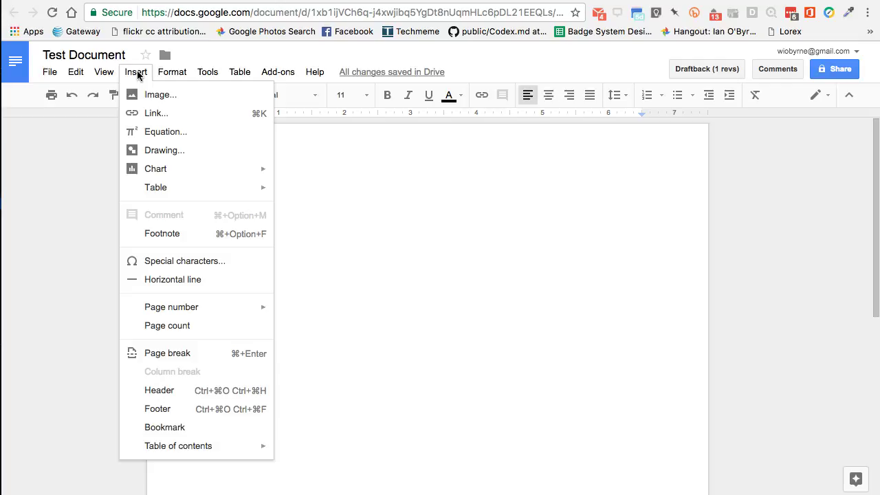
{"action": "left_click", "coordinate": [171, 71]}
{"action": "left_click", "coordinate": [208, 71]}
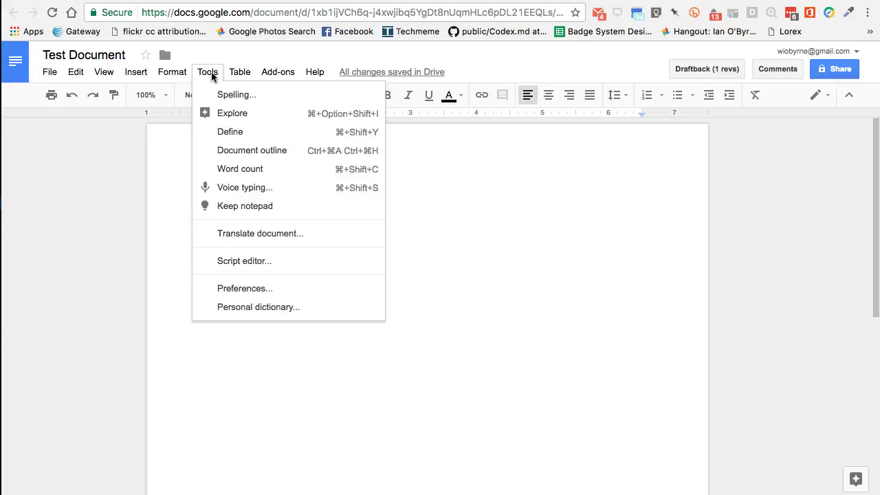
{"action": "left_click", "coordinate": [237, 73]}
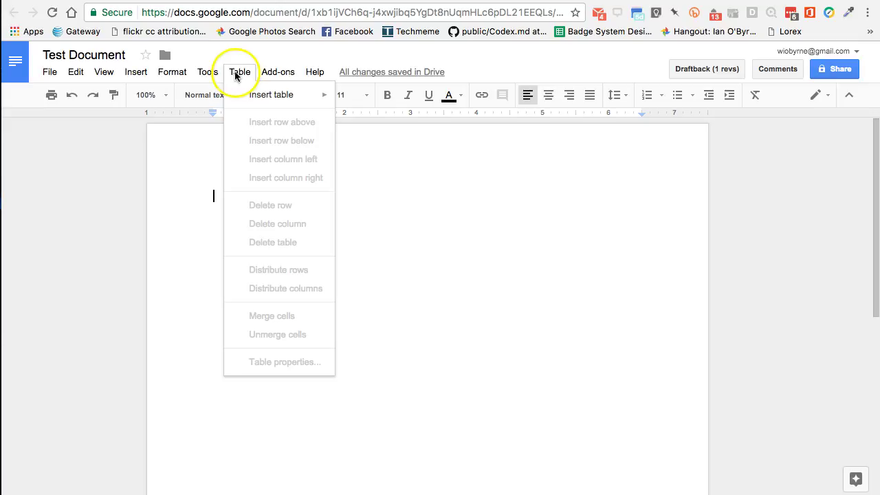
{"action": "left_click", "coordinate": [271, 72]}
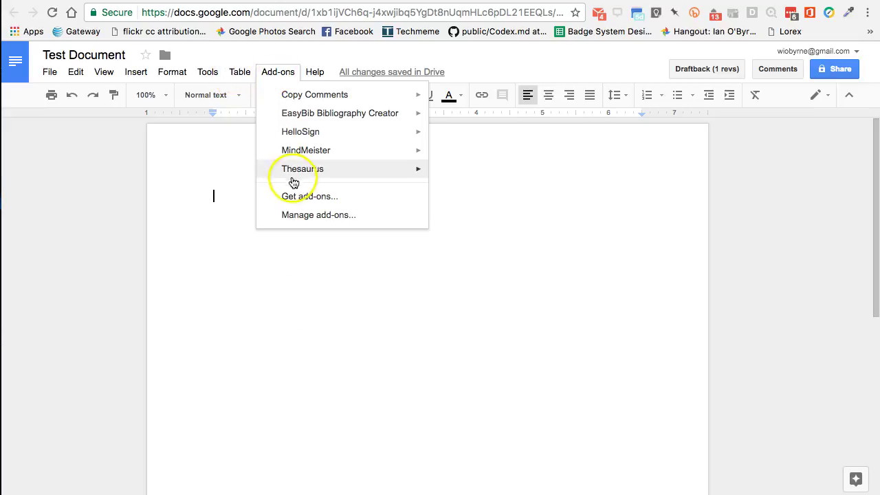
{"action": "mouse_move", "coordinate": [282, 97]}
{"action": "left_click", "coordinate": [313, 73]}
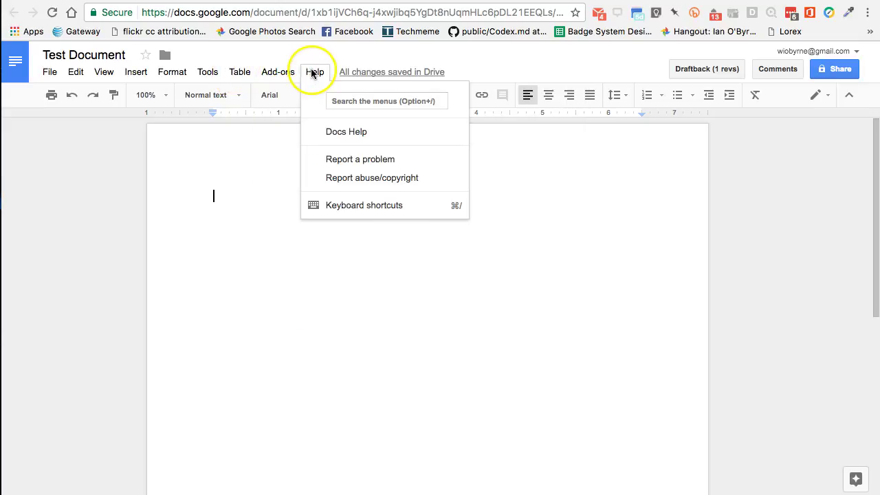
{"action": "left_click", "coordinate": [210, 229]}
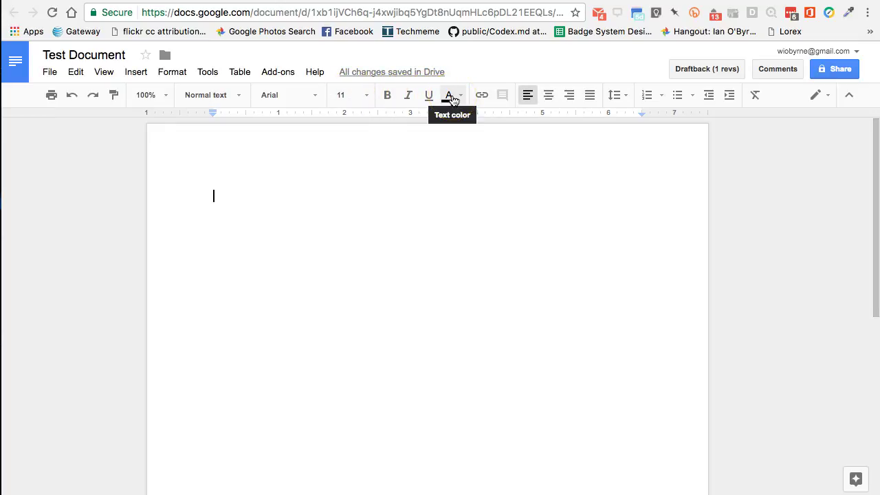
Type 'Text Saammple' on the blank page
{"action": "left_click", "coordinate": [451, 96]}
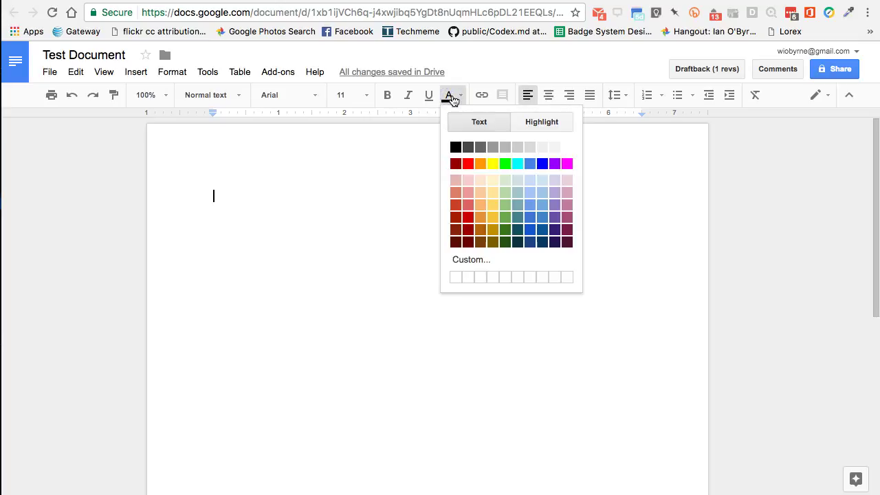
{"action": "double_click", "coordinate": [282, 201]}
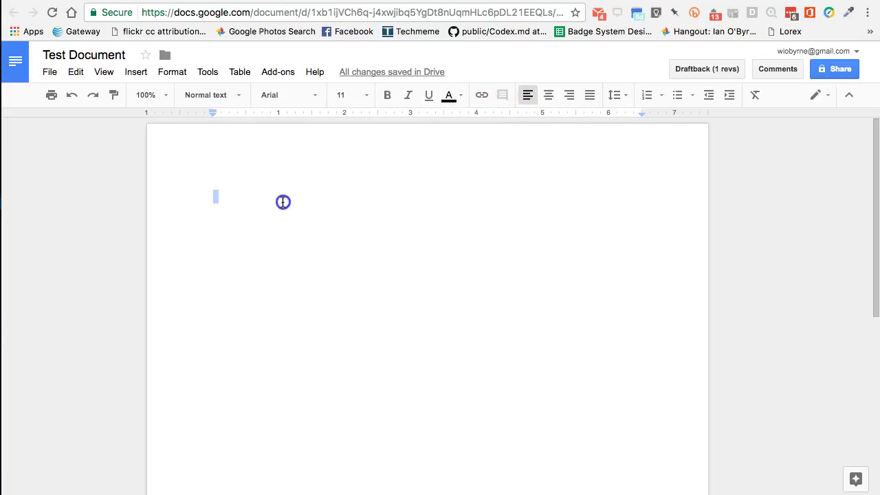
{"action": "type", "text": "Text "}
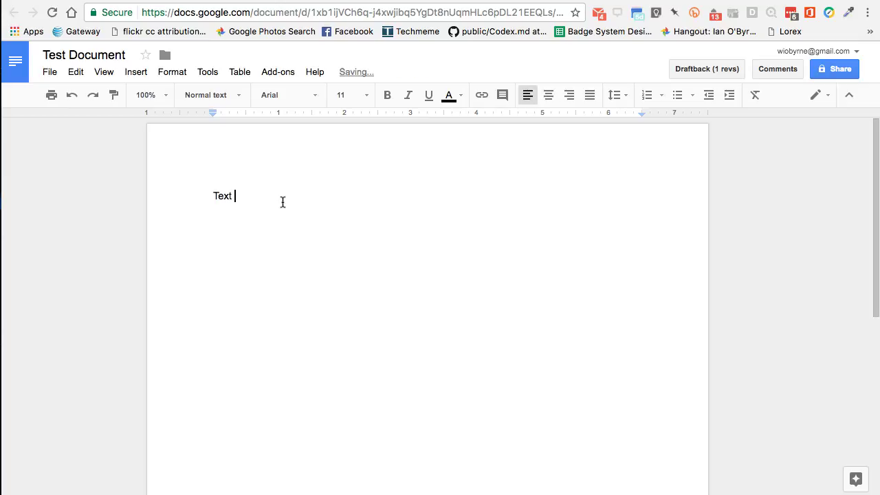
{"action": "type", "text": "Saammple"}
Give the whole line a bright green highlight
{"action": "left_click", "coordinate": [248, 195]}
{"action": "triple_click", "coordinate": [248, 194]}
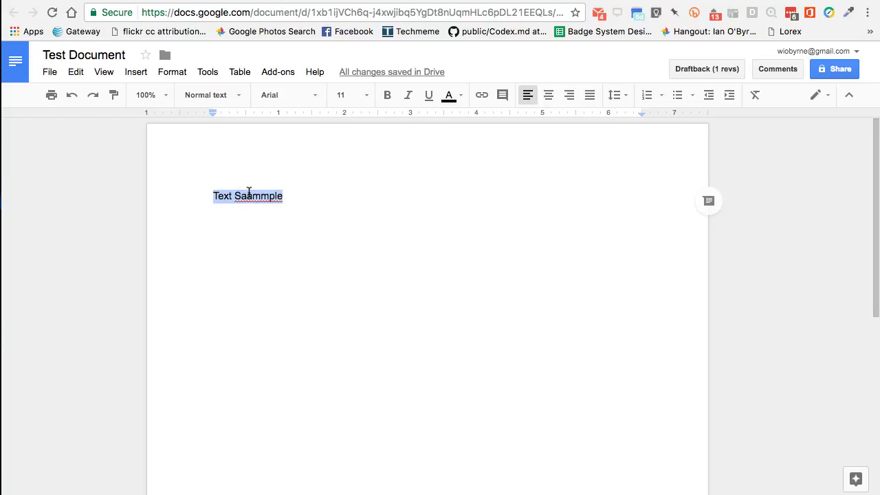
{"action": "left_click", "coordinate": [450, 94]}
{"action": "left_click", "coordinate": [526, 123]}
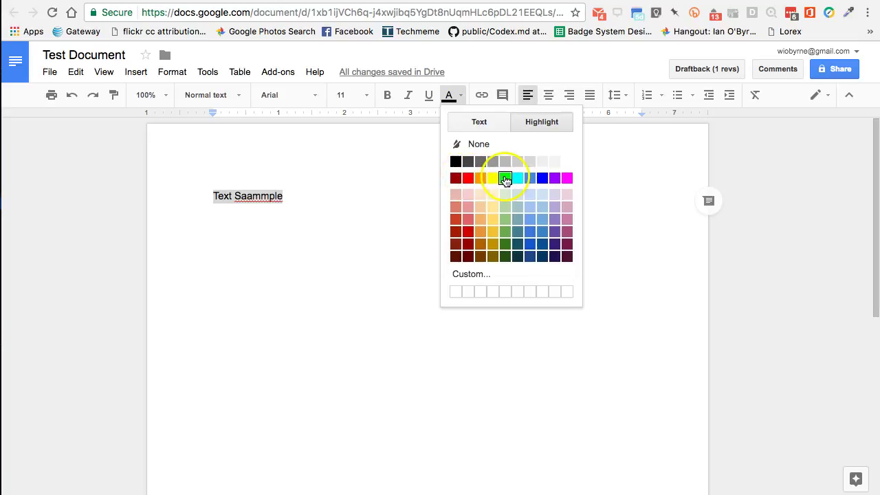
{"action": "left_click", "coordinate": [504, 178]}
{"action": "left_click", "coordinate": [370, 202]}
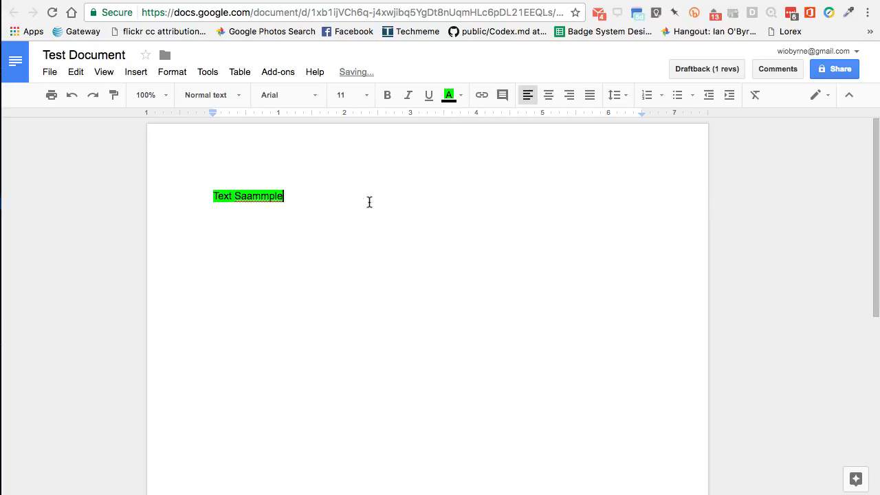
Correct the misspelling 'Saammple' to 'Sample' using the spelling suggestion
{"action": "left_click", "coordinate": [280, 201]}
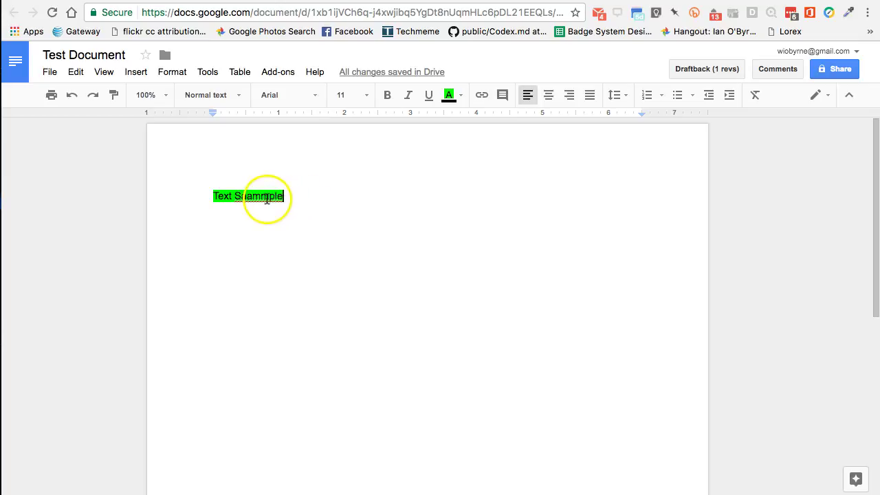
{"action": "right_click", "coordinate": [260, 198]}
{"action": "left_click", "coordinate": [303, 160]}
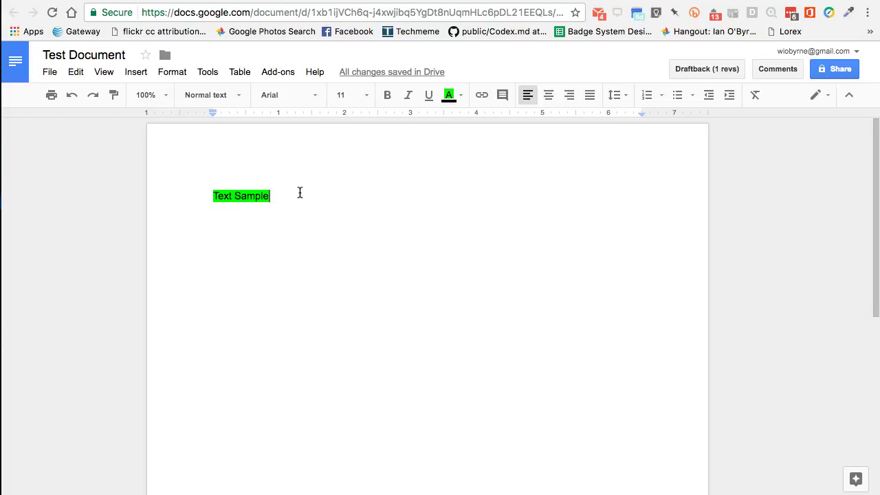
{"action": "left_click", "coordinate": [484, 94]}
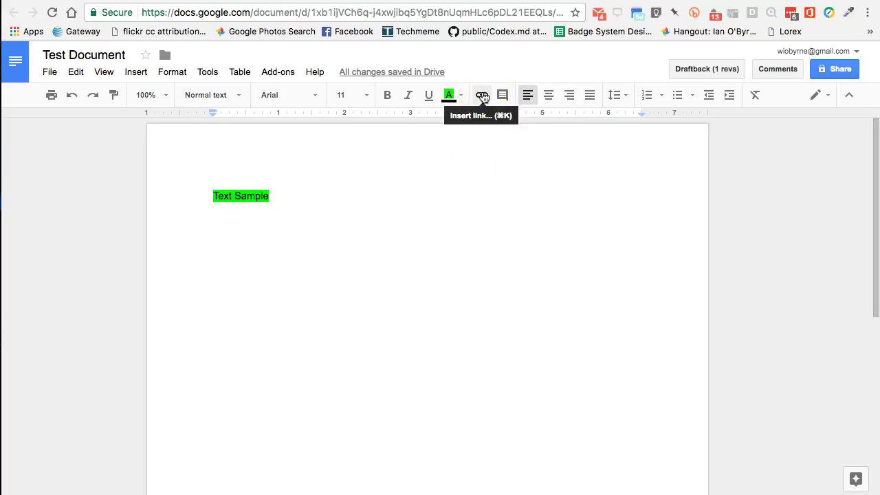
{"action": "left_click", "coordinate": [501, 94]}
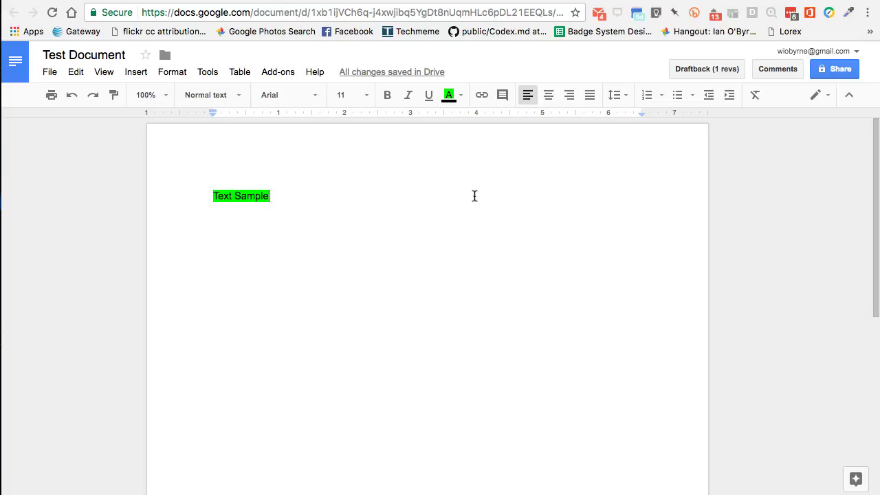
{"action": "left_click", "coordinate": [250, 195]}
{"action": "left_click", "coordinate": [224, 195]}
Select 'Text Sample' and post a comment reading 'in comment'
{"action": "double_click", "coordinate": [229, 196]}
{"action": "left_click_drag", "start_coordinate": [229, 196], "coordinate": [269, 193]}
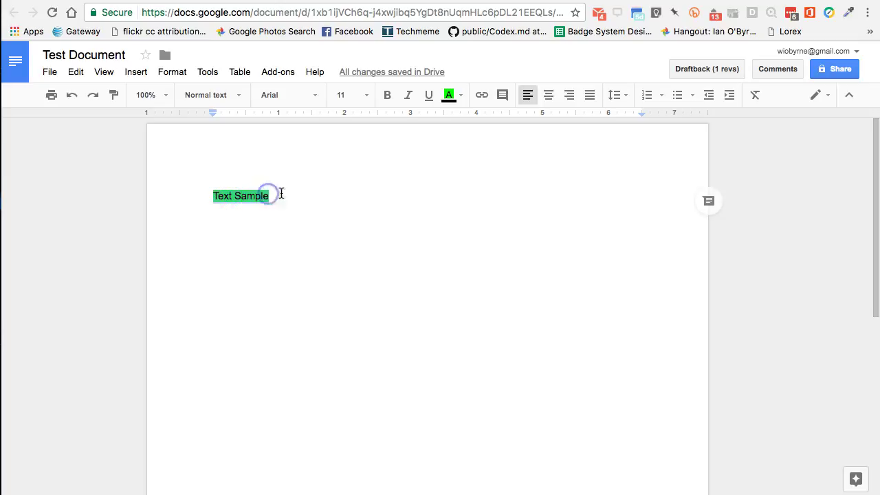
{"action": "left_click", "coordinate": [712, 201]}
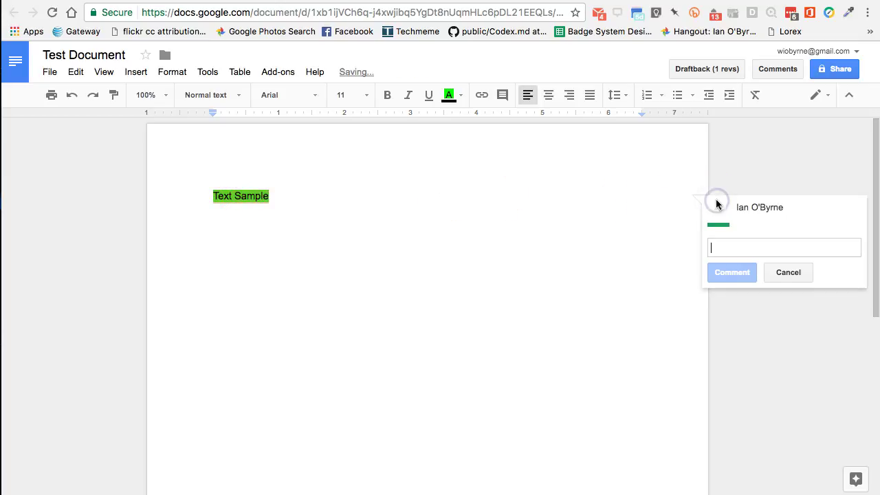
{"action": "type", "text": "in comment"}
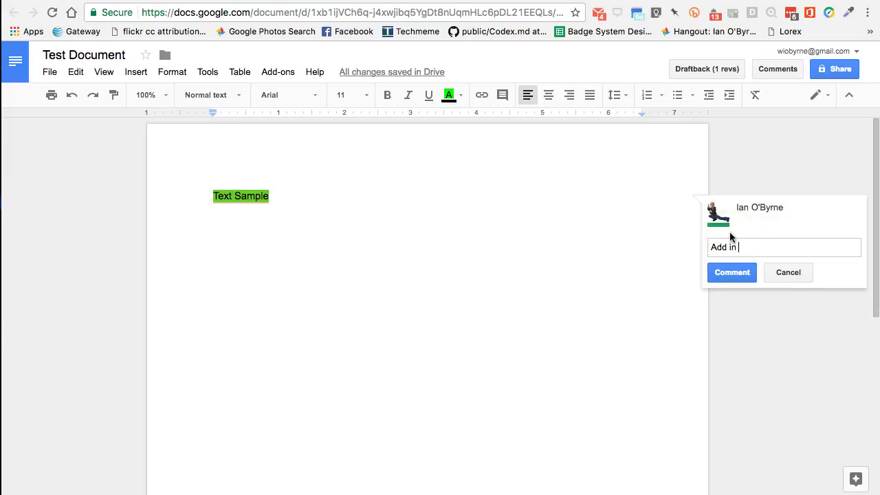
{"action": "left_click", "coordinate": [734, 271]}
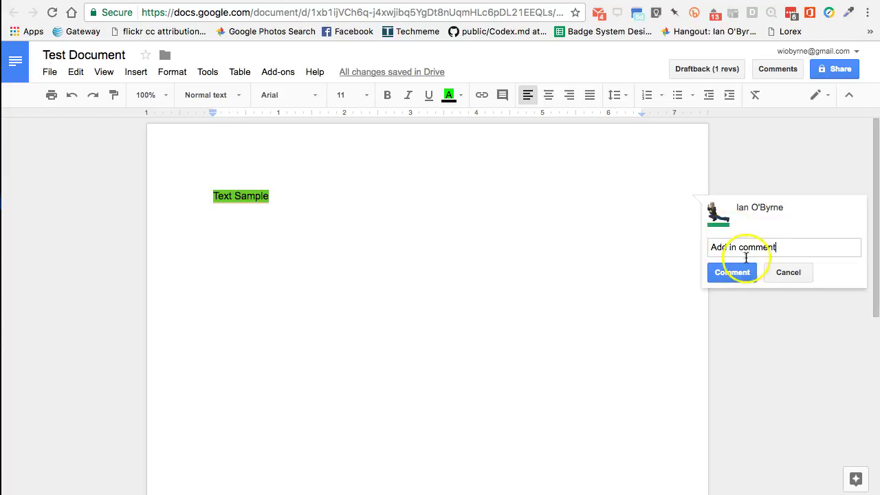
Resolve the comment and check the Comments list before returning to the text
{"action": "left_click", "coordinate": [762, 239]}
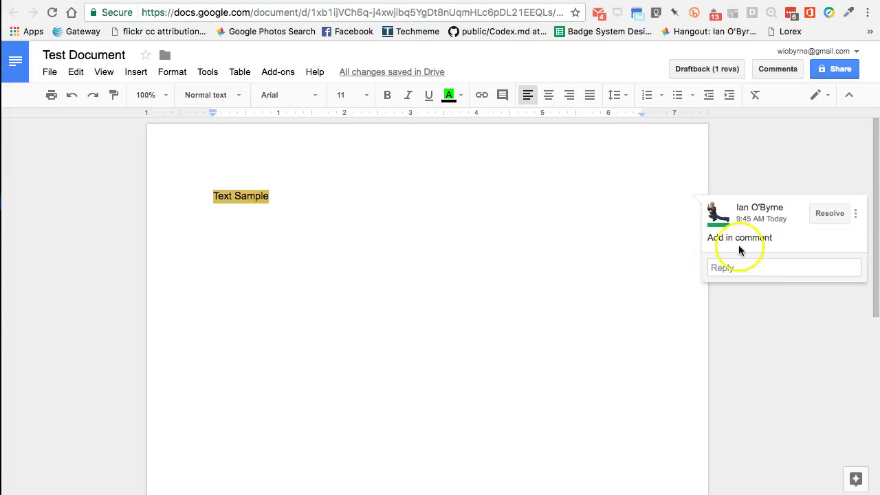
{"action": "left_click", "coordinate": [818, 215]}
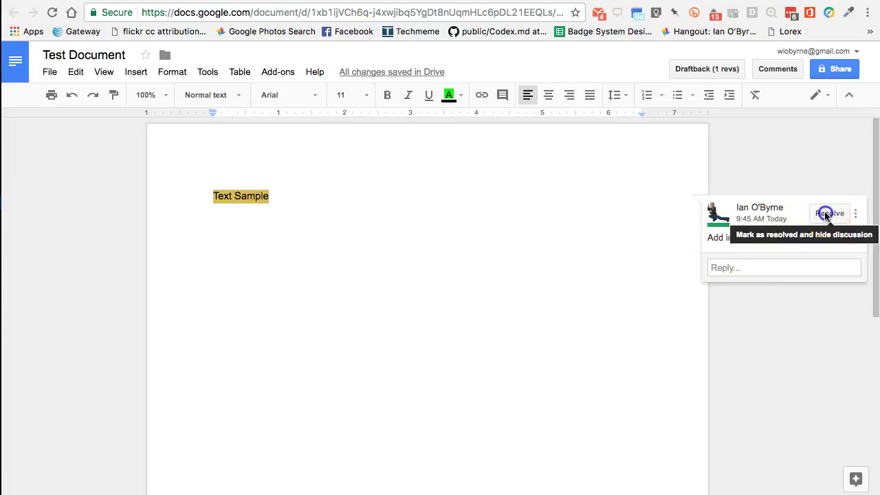
{"action": "left_click", "coordinate": [776, 70]}
{"action": "left_click", "coordinate": [379, 197]}
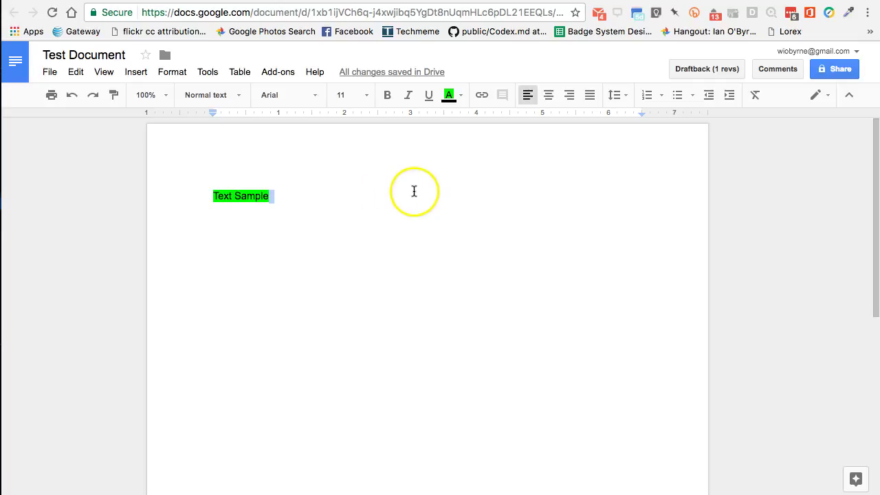
{"action": "left_click", "coordinate": [507, 205]}
{"action": "left_click", "coordinate": [240, 198]}
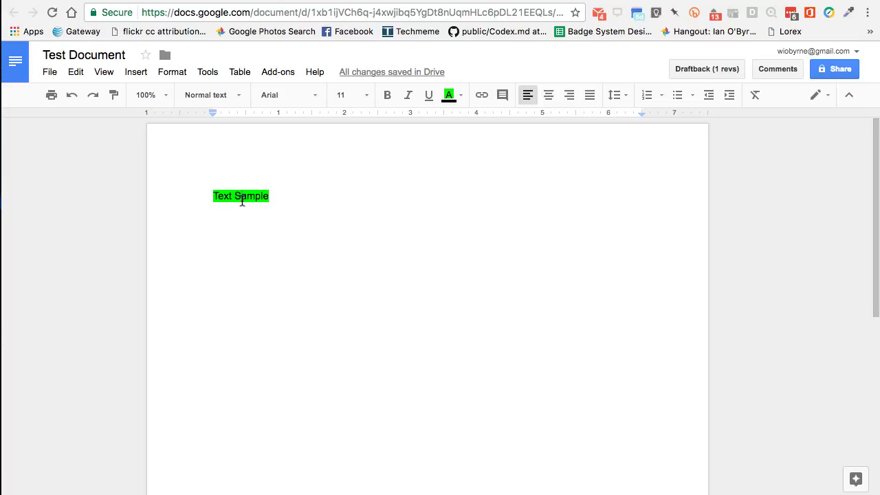
{"action": "left_click", "coordinate": [821, 95]}
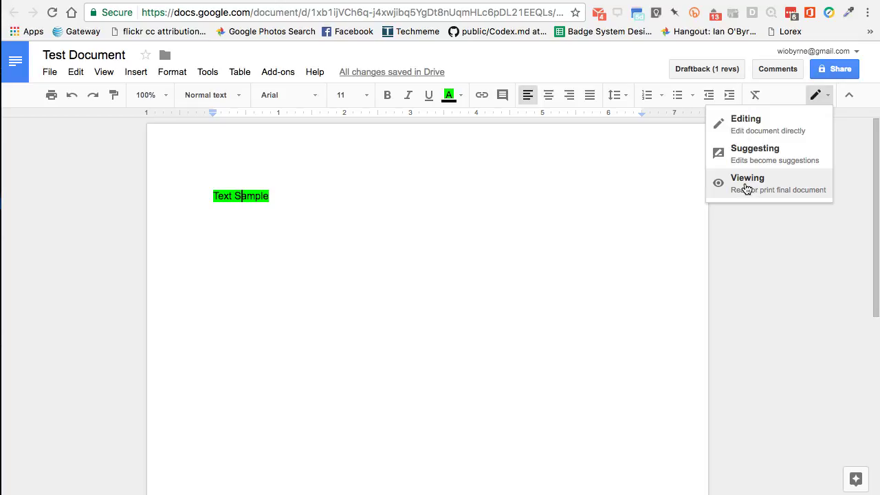
{"action": "left_click", "coordinate": [761, 154]}
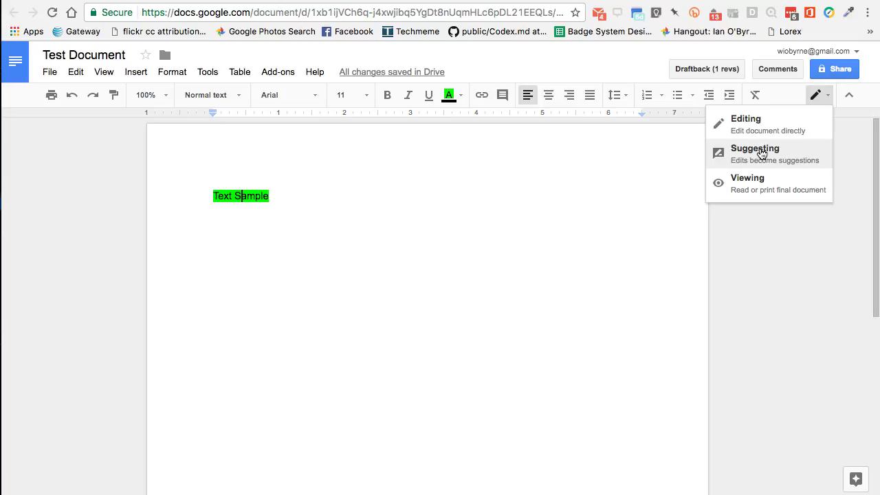
{"action": "left_click", "coordinate": [761, 152]}
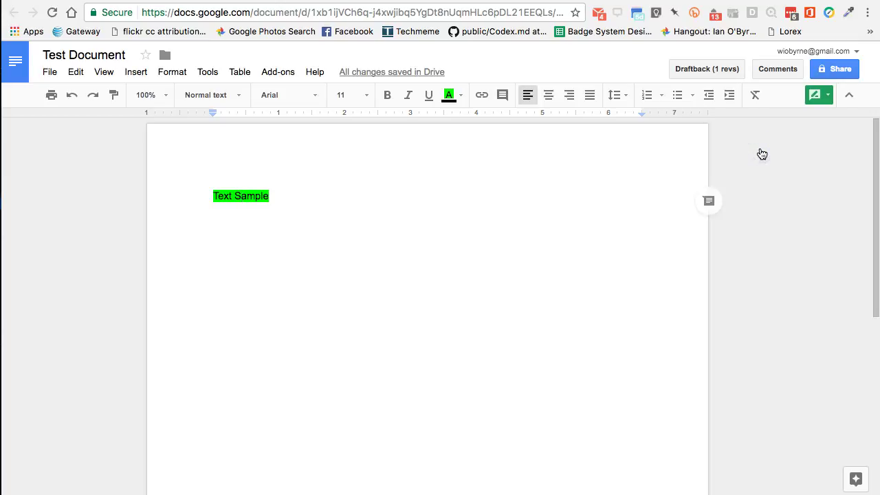
{"action": "left_click", "coordinate": [240, 196]}
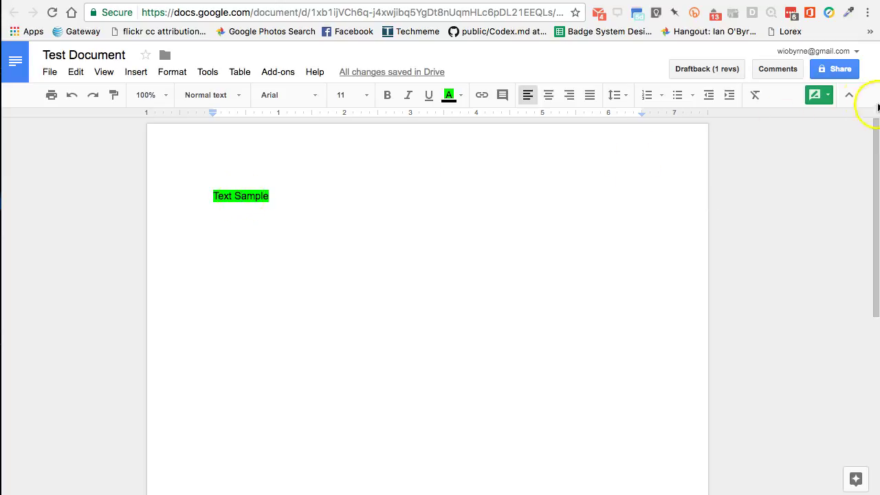
{"action": "left_click", "coordinate": [829, 96]}
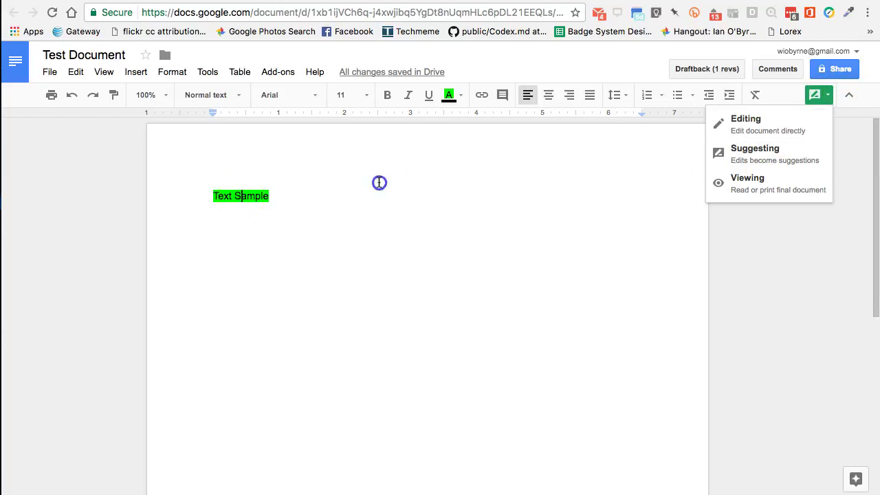
{"action": "left_click", "coordinate": [276, 196]}
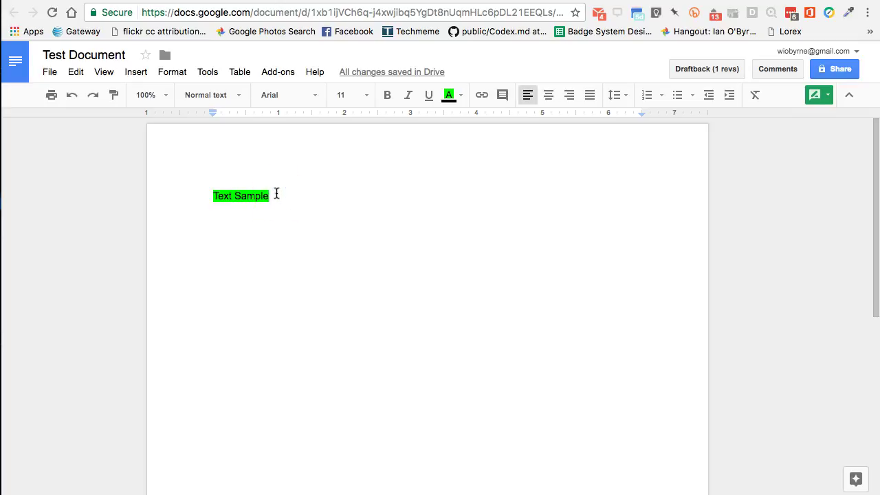
Type 'I think you should call this a suggestion.' after Text Sample and check the editing mode
{"action": "type", "text": "I think you "}
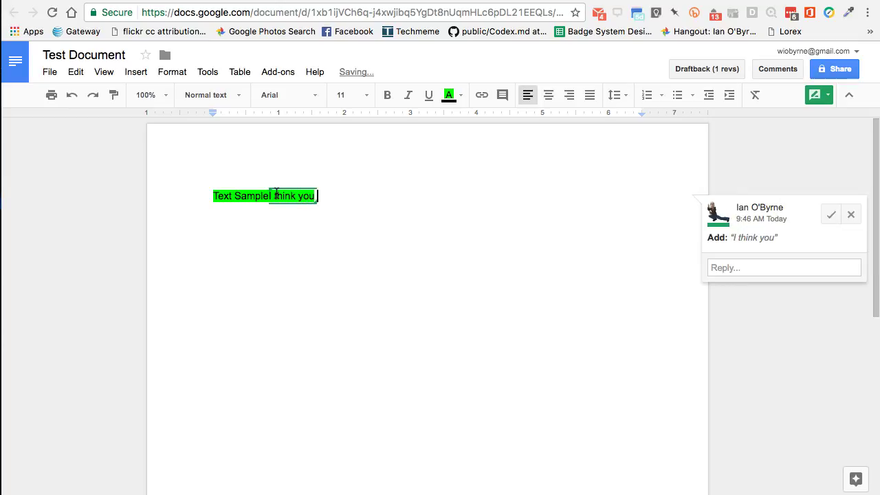
{"action": "type", "text": "should call this a suggestion."}
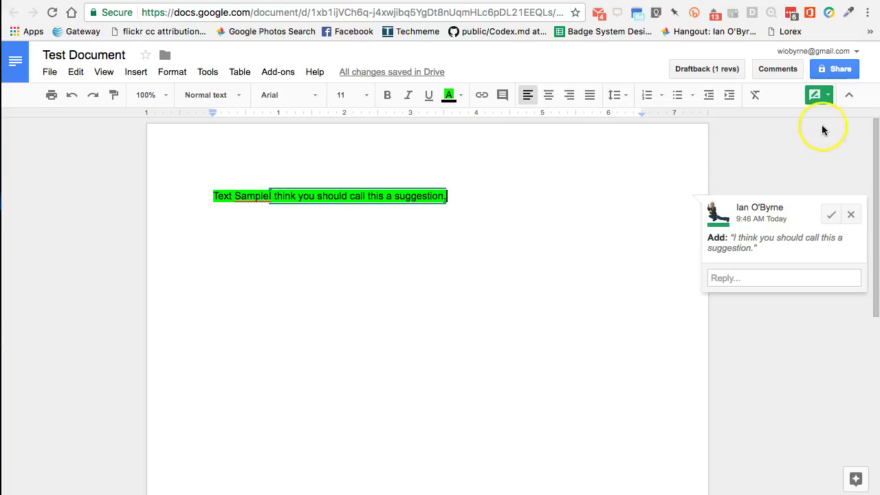
{"action": "left_click", "coordinate": [818, 95]}
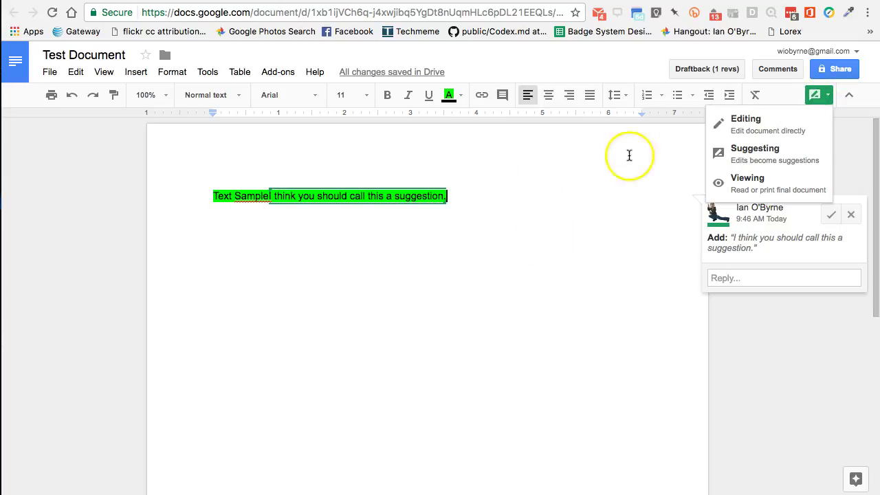
{"action": "left_click", "coordinate": [514, 188]}
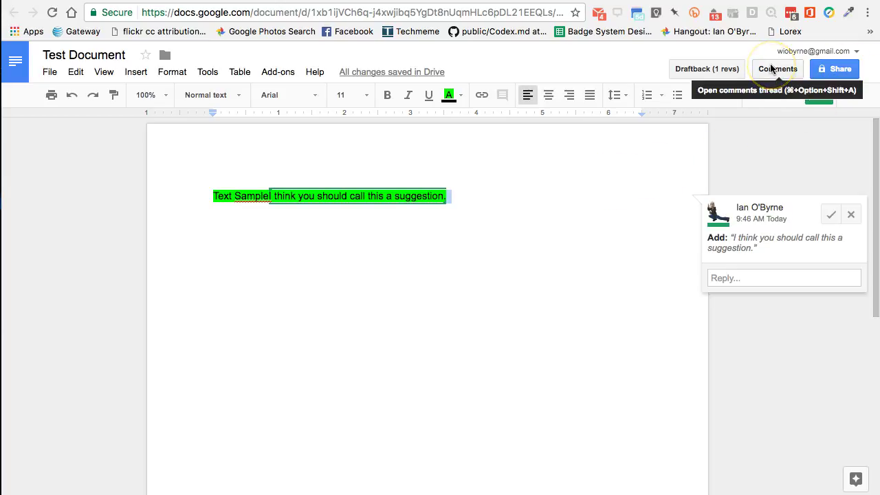
Select the suggested sentence to show its accept and reject card
{"action": "left_click", "coordinate": [509, 236]}
{"action": "left_click", "coordinate": [249, 197]}
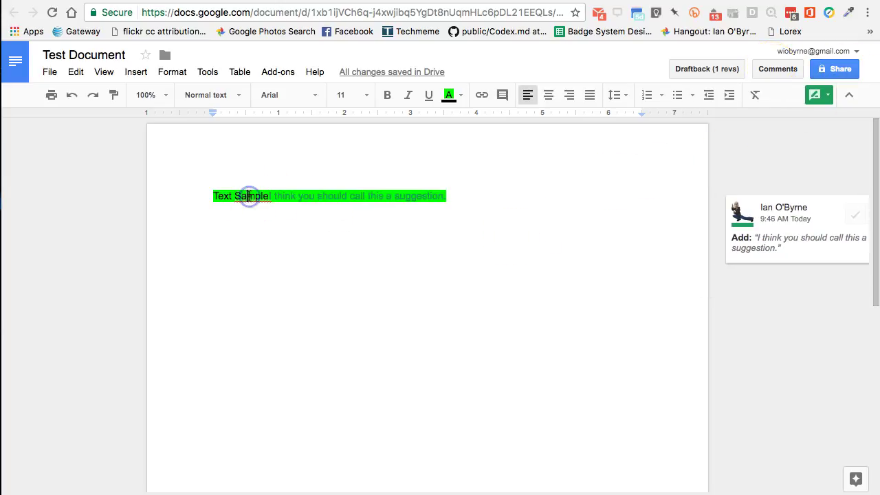
{"action": "left_click", "coordinate": [256, 196]}
{"action": "left_click", "coordinate": [487, 186]}
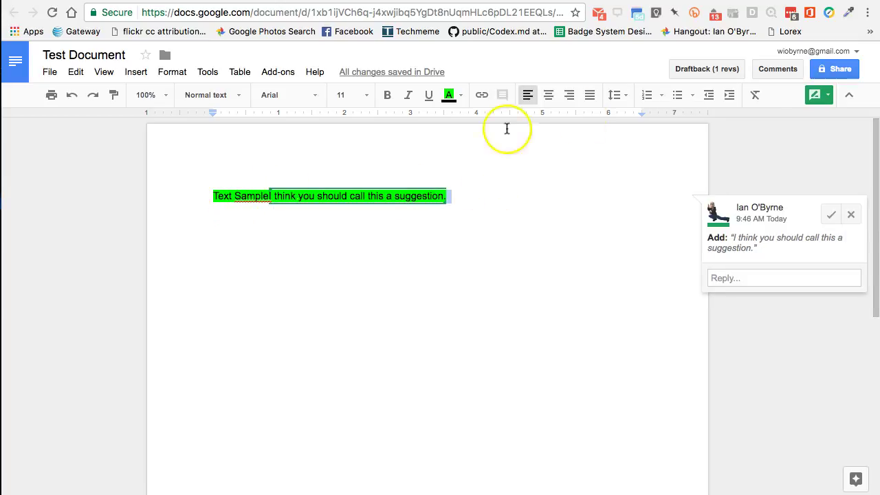
Review Test Document's invitee permission levels in Share, then go to Advanced sharing settings
{"action": "left_click", "coordinate": [843, 68]}
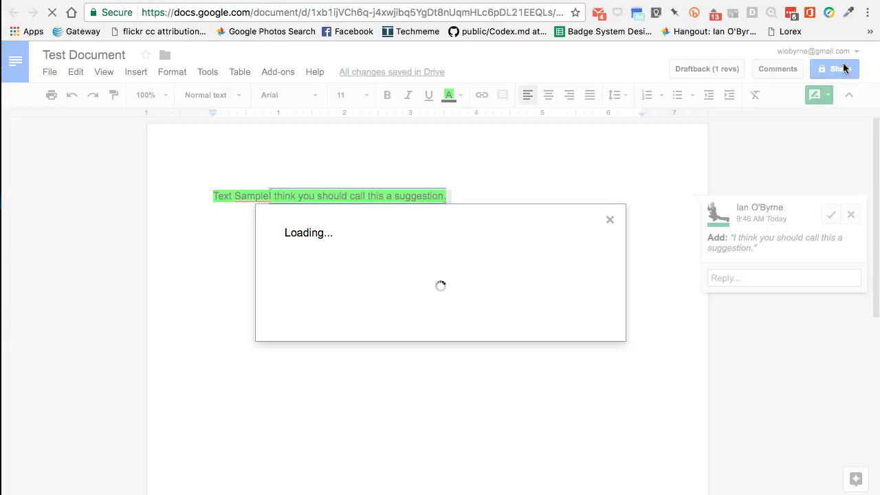
{"action": "left_click", "coordinate": [452, 319]}
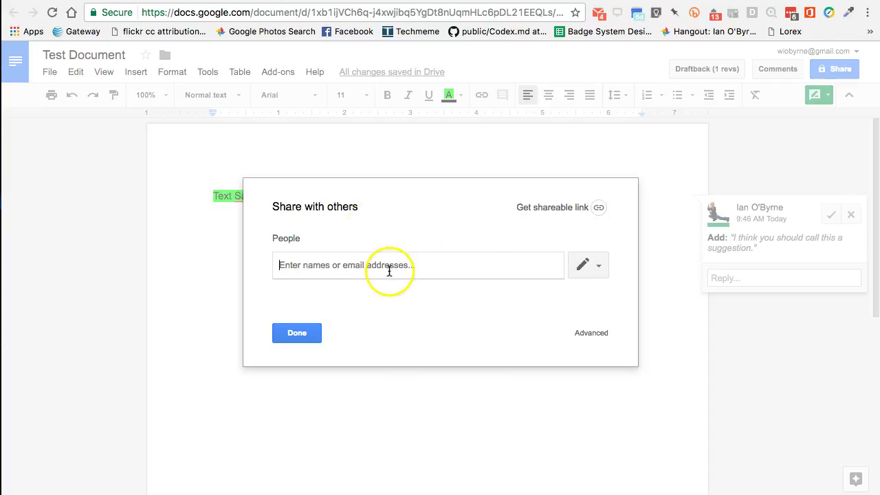
{"action": "left_click", "coordinate": [597, 272]}
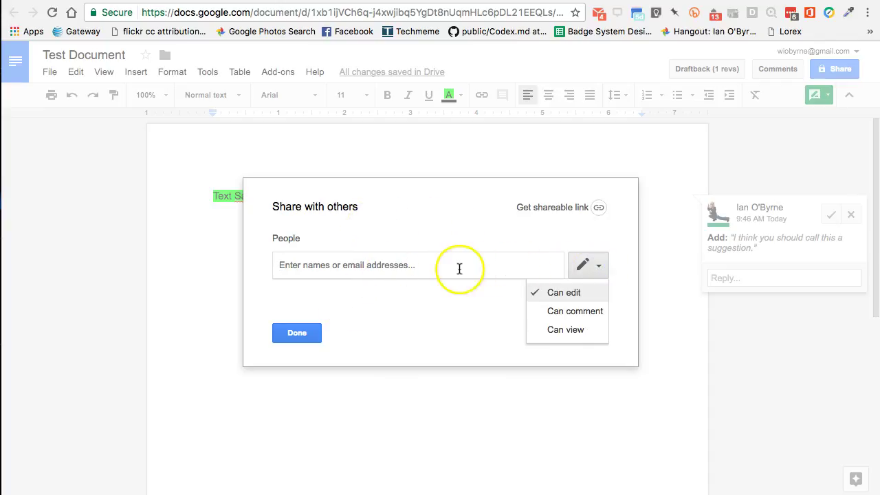
{"action": "left_click", "coordinate": [459, 269]}
{"action": "left_click", "coordinate": [586, 268]}
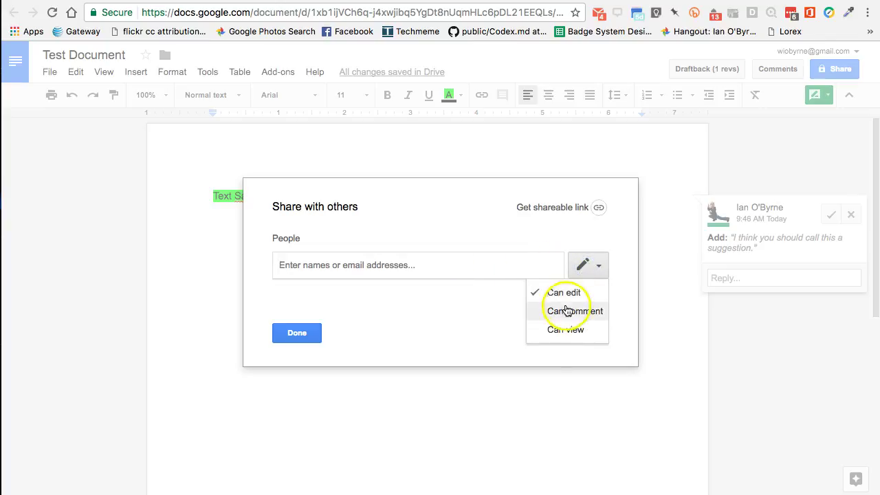
{"action": "left_click", "coordinate": [500, 264]}
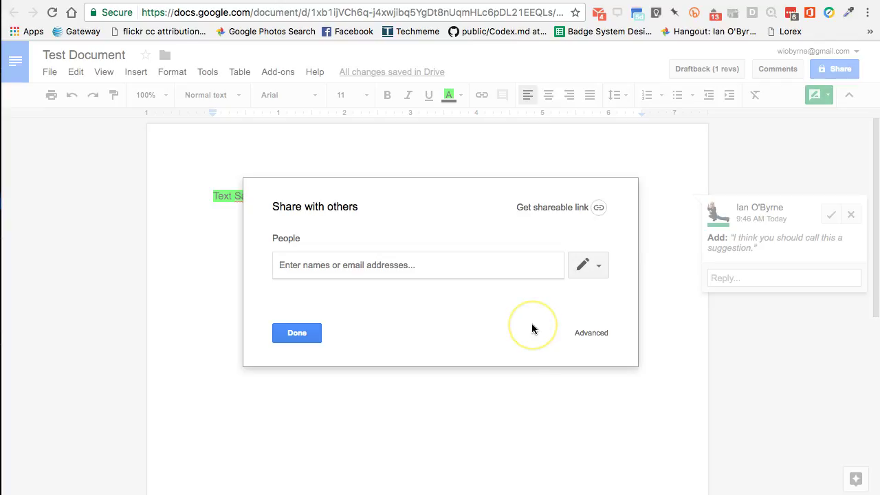
{"action": "left_click", "coordinate": [590, 342]}
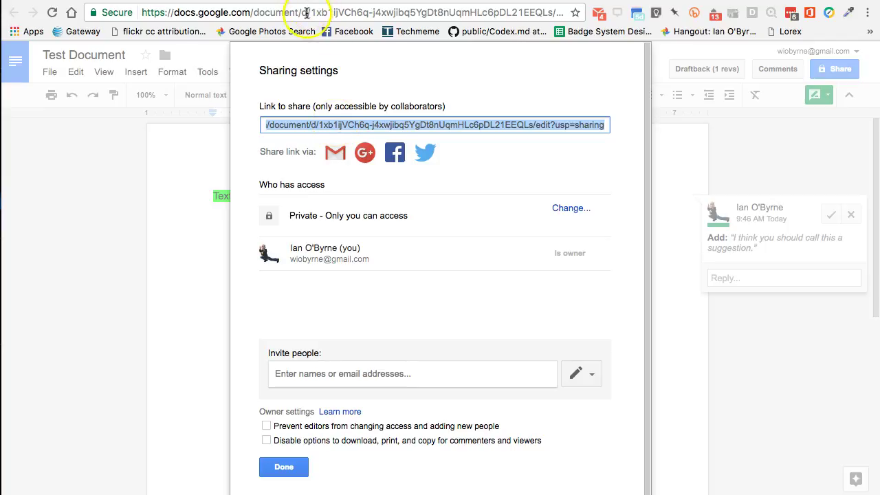
Choose Change... next to 'Private - Only you can access' to see link-sharing options
{"action": "left_click", "coordinate": [566, 210]}
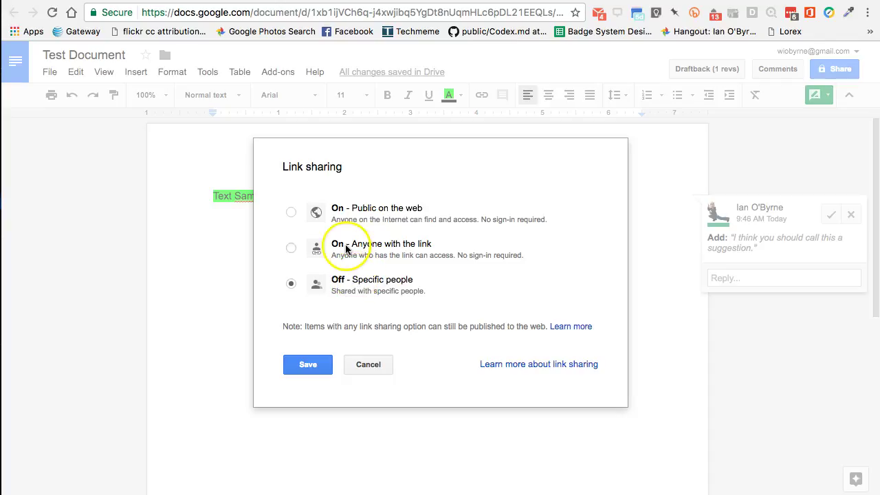
Set link sharing to 'On - Public on the web' with Can view access
{"action": "left_click", "coordinate": [291, 248]}
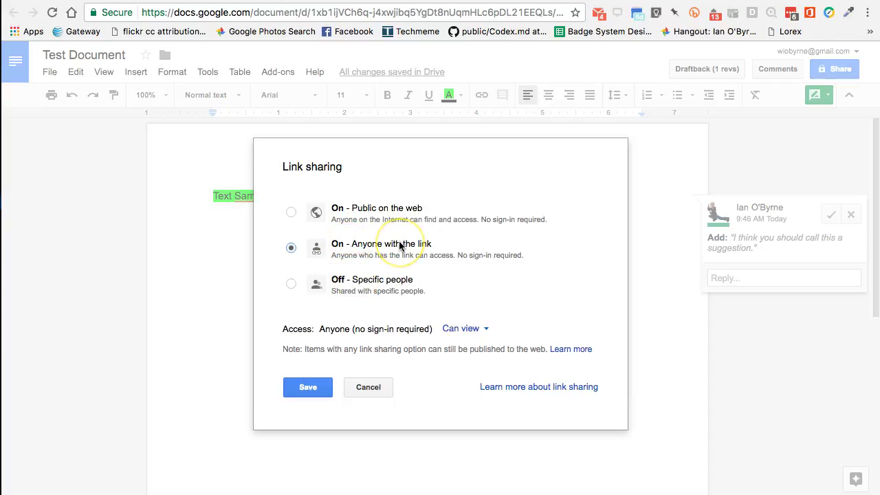
{"action": "left_click", "coordinate": [457, 330]}
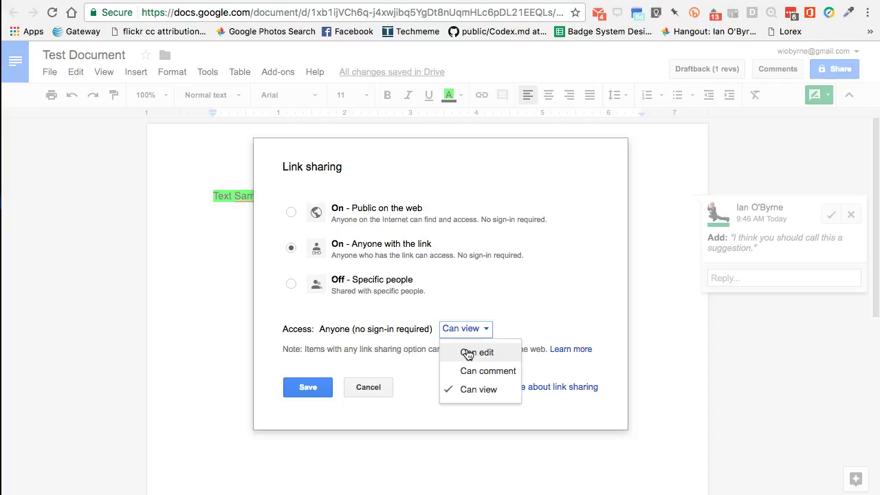
{"action": "left_click", "coordinate": [479, 389]}
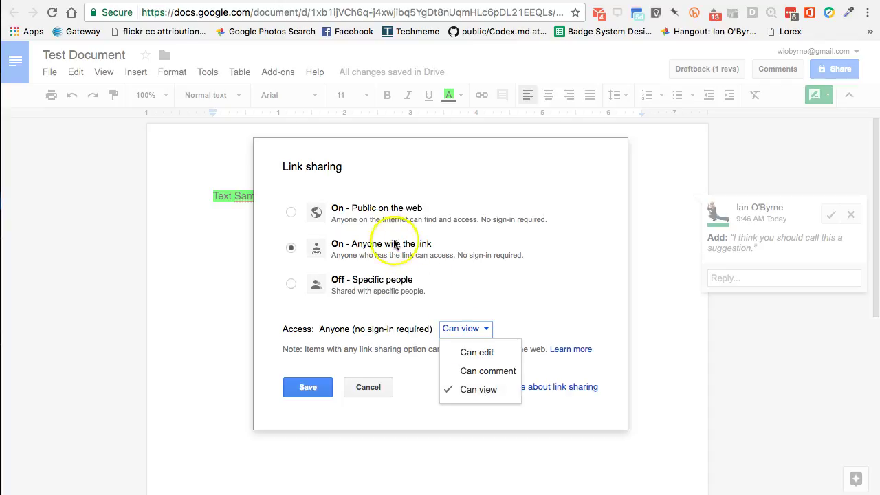
{"action": "left_click", "coordinate": [367, 211]}
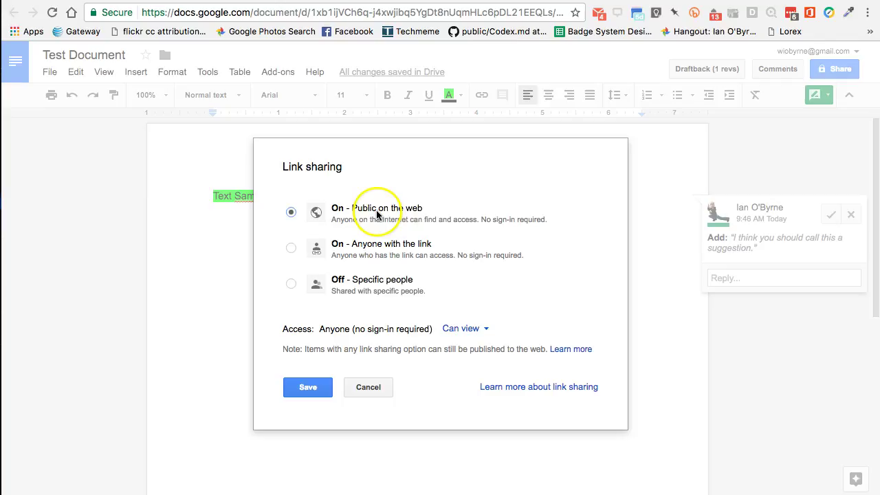
Set link sharing to 'On - Anyone with the link' with Can edit access and save it
{"action": "left_click", "coordinate": [455, 338]}
{"action": "left_click", "coordinate": [463, 330]}
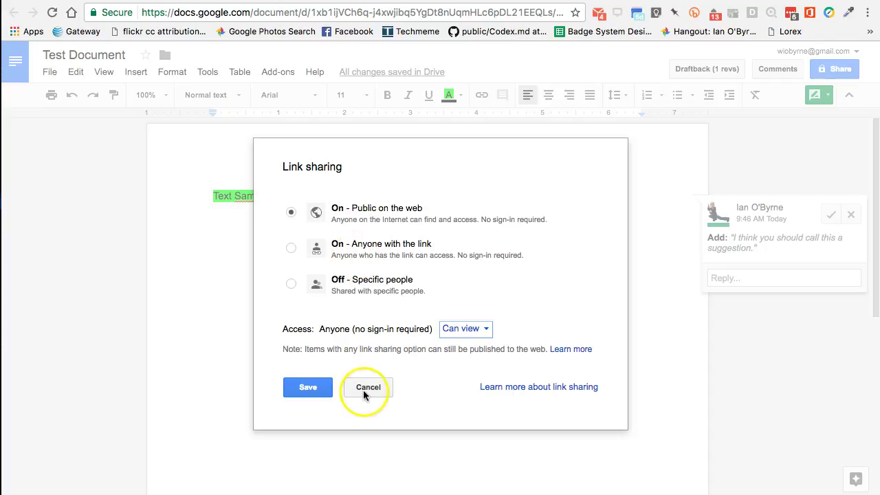
{"action": "left_click", "coordinate": [344, 245]}
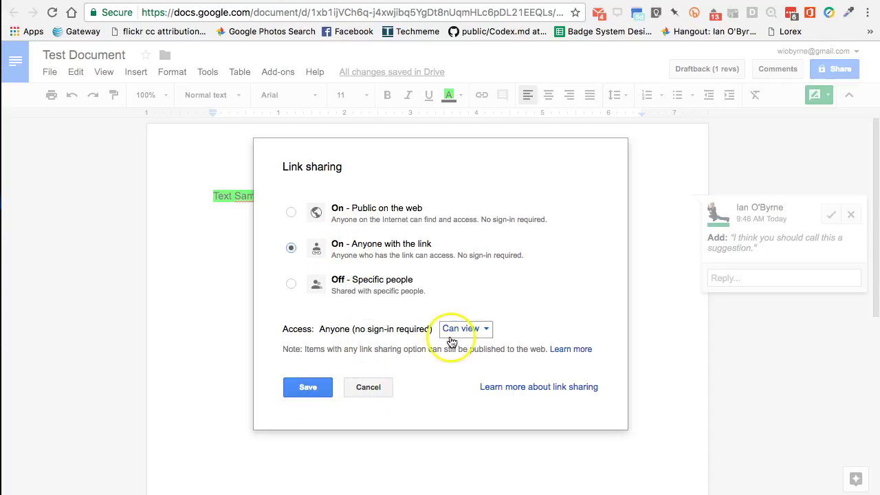
{"action": "left_click", "coordinate": [470, 329]}
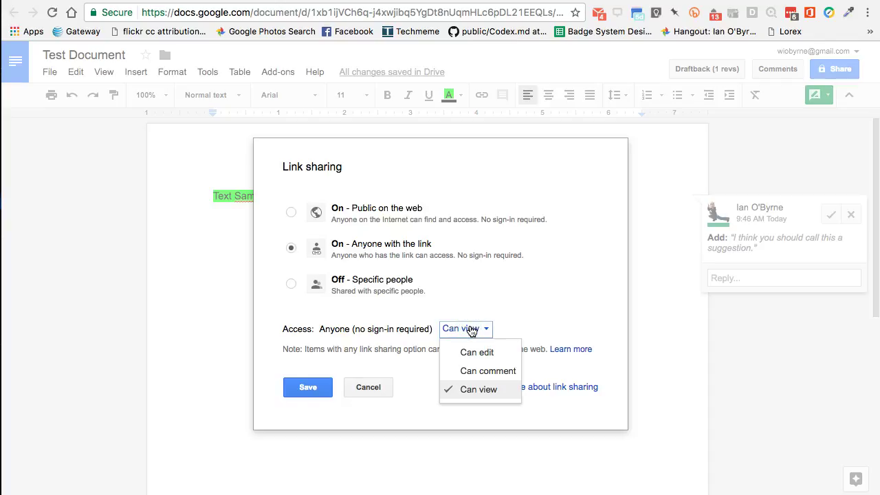
{"action": "left_click", "coordinate": [475, 352]}
{"action": "left_click", "coordinate": [306, 387]}
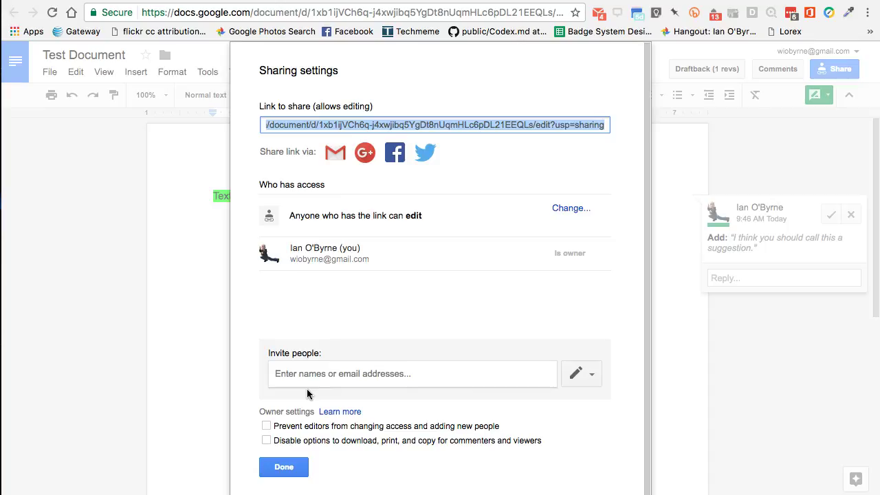
Copy Test Document's share link and close the sharing settings
{"action": "left_click", "coordinate": [305, 317]}
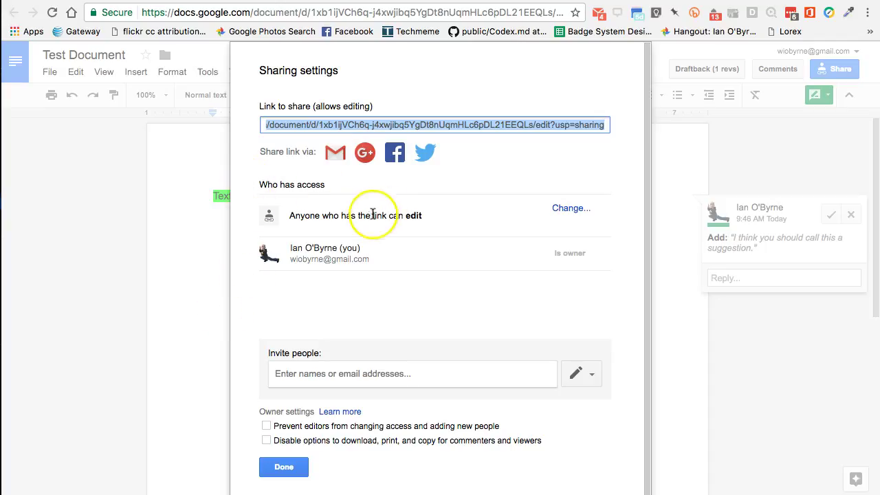
{"action": "left_click", "coordinate": [346, 127]}
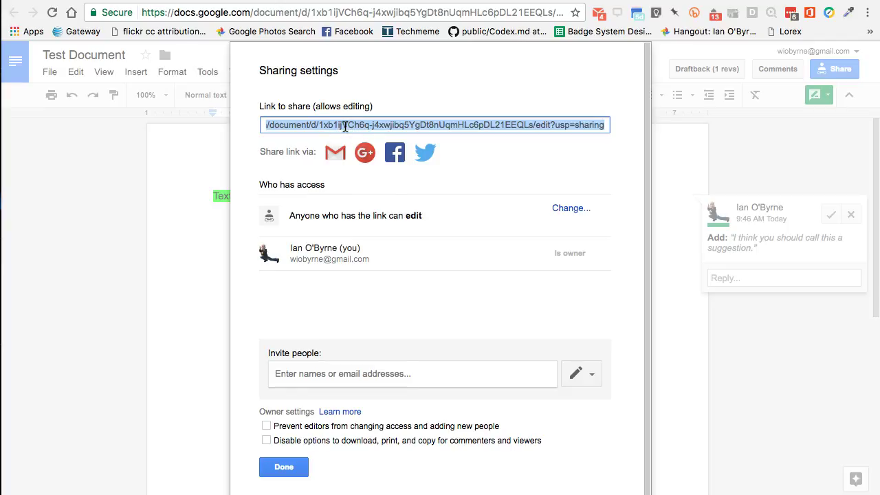
{"action": "left_click", "coordinate": [283, 467]}
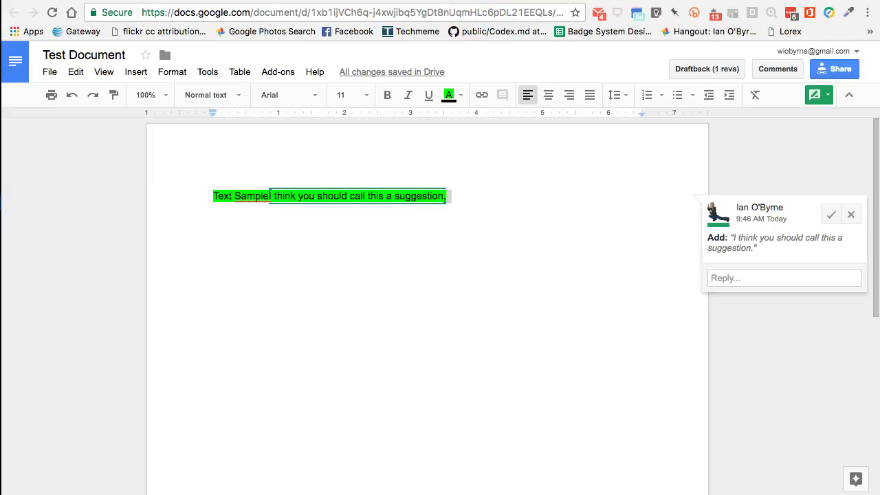
Load the copied Test Document share link in a new browser tab
{"action": "key", "text": "super+t"}
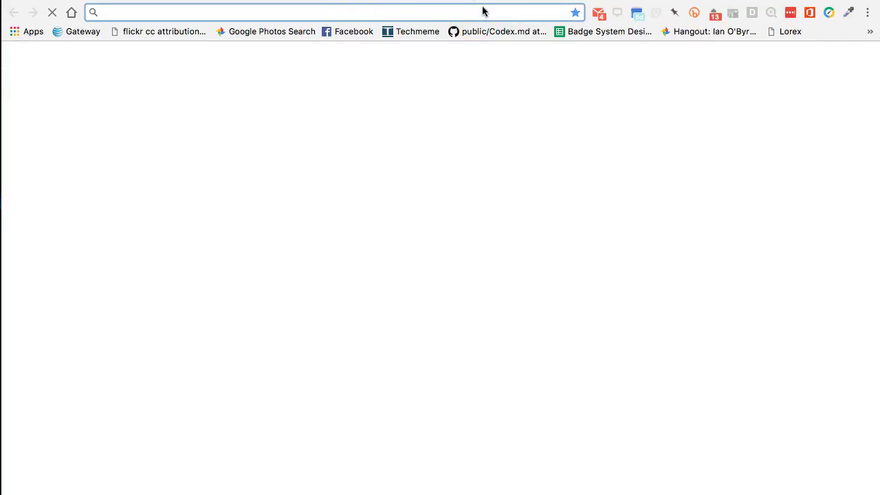
{"action": "key", "text": "Return"}
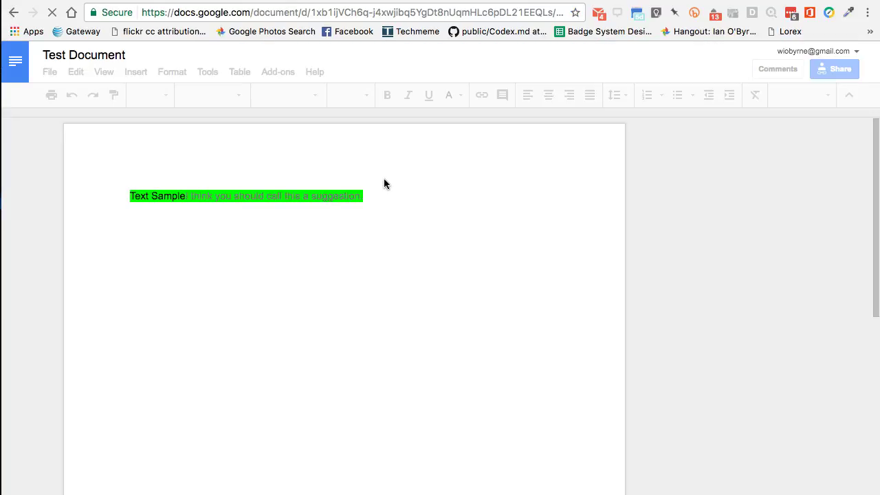
Select the suggested sentence and bring up the editing mode choices
{"action": "left_click", "coordinate": [397, 144]}
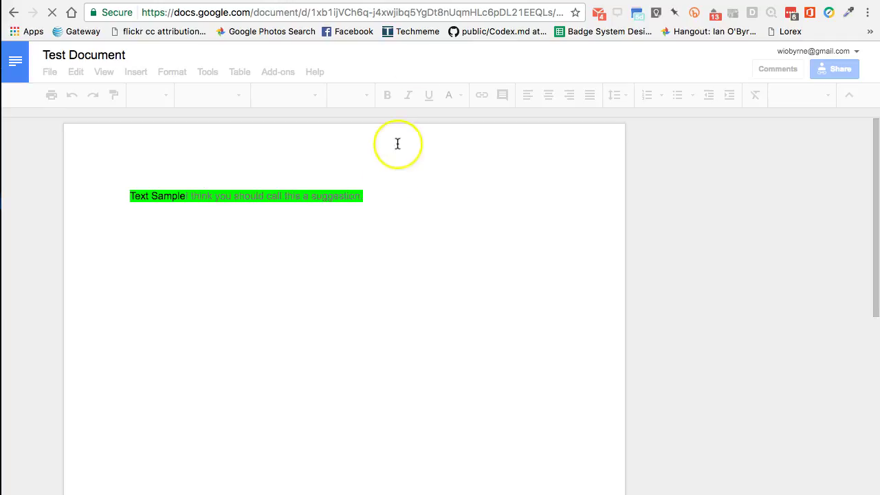
{"action": "left_click", "coordinate": [428, 195]}
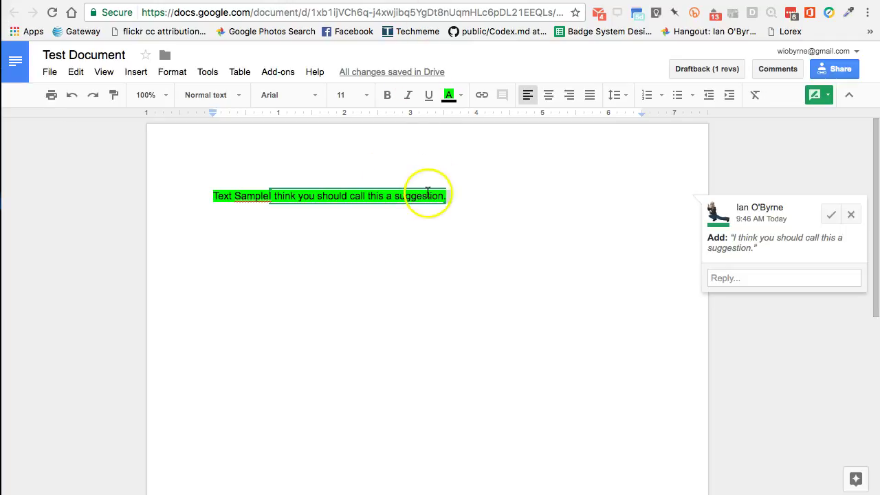
{"action": "left_click", "coordinate": [822, 95]}
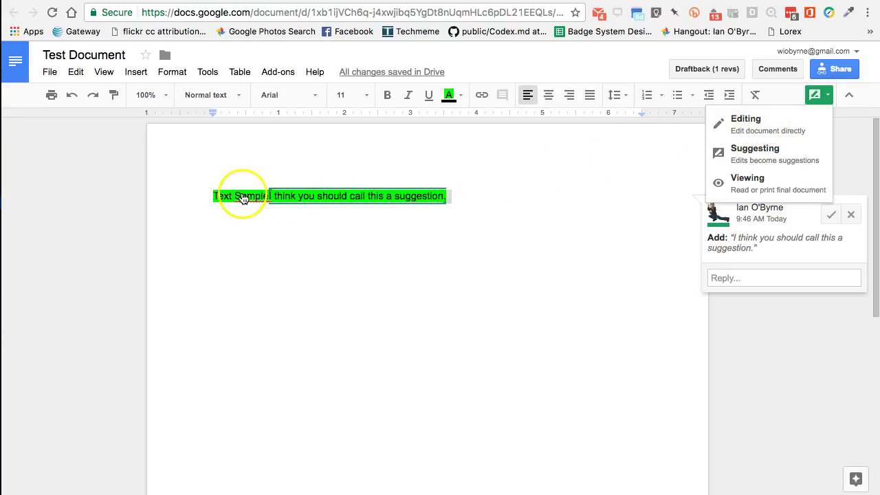
Review the suggested sentence 'I think you should call this a suggestion.' and its comment card beside 'Text Sample'
{"action": "key", "text": "Return"}
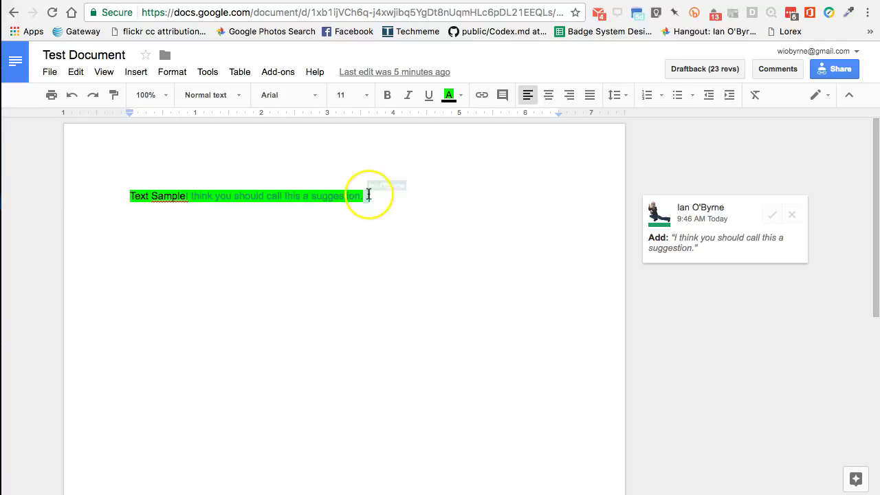
{"action": "left_click", "coordinate": [369, 197]}
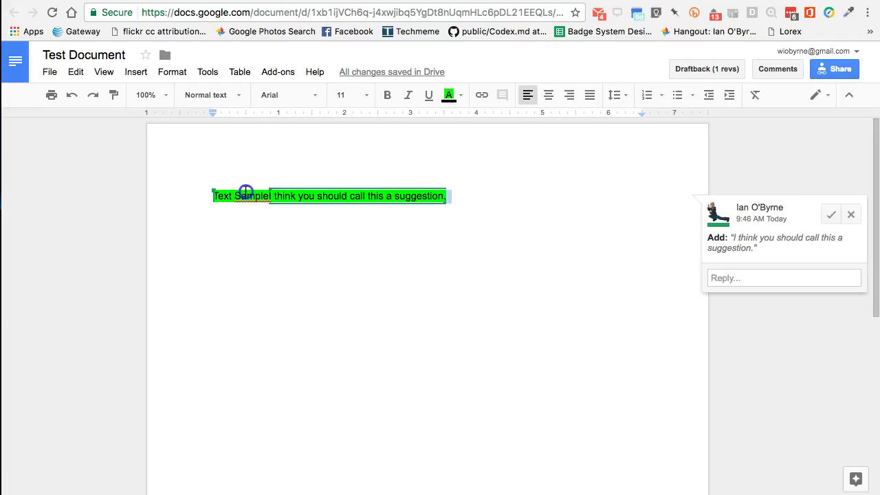
{"action": "left_click", "coordinate": [243, 194]}
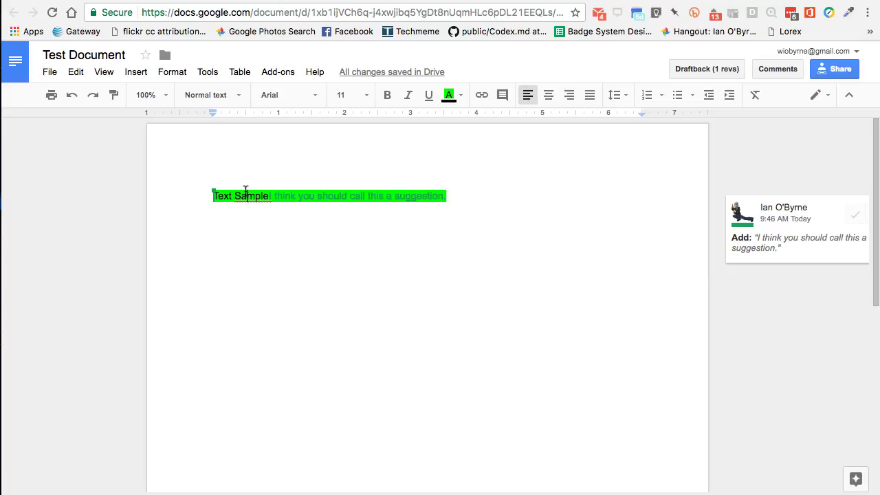
{"action": "left_click", "coordinate": [247, 193]}
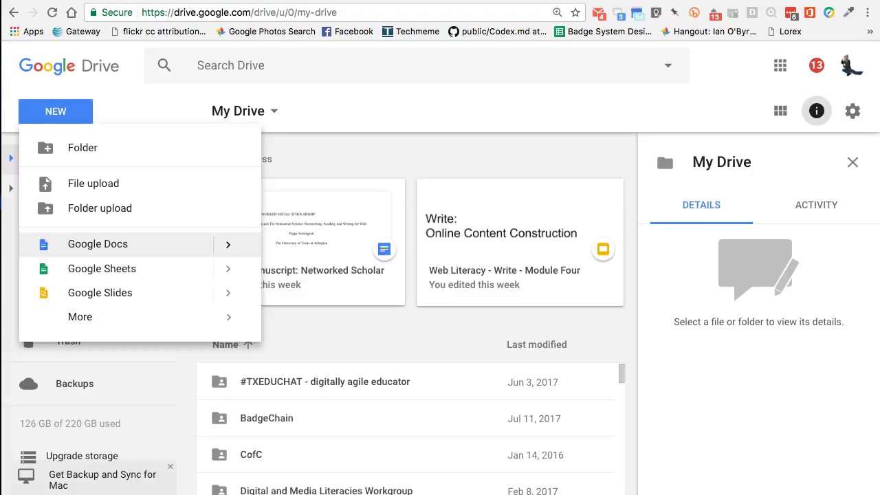
{"action": "key", "text": "Escape"}
Bring Test Document forward, select 'Text Sample', and open its sharing settings
{"action": "left_click", "coordinate": [59, 112]}
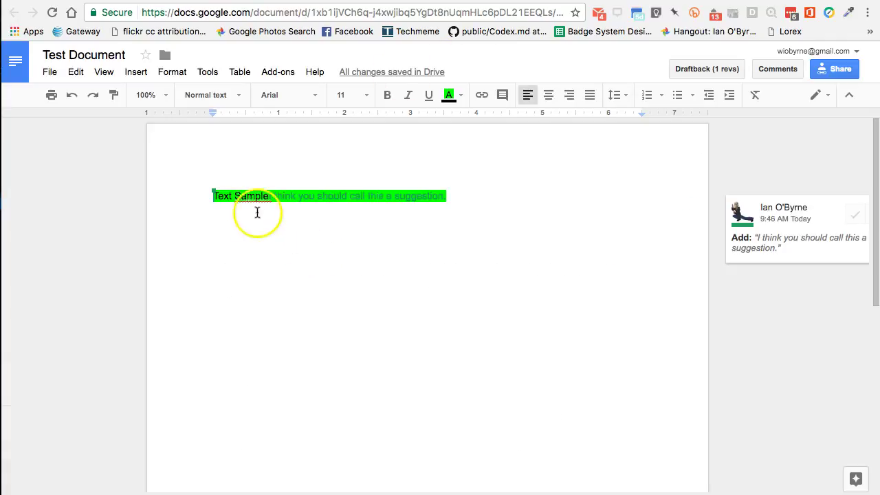
{"action": "left_click", "coordinate": [245, 197]}
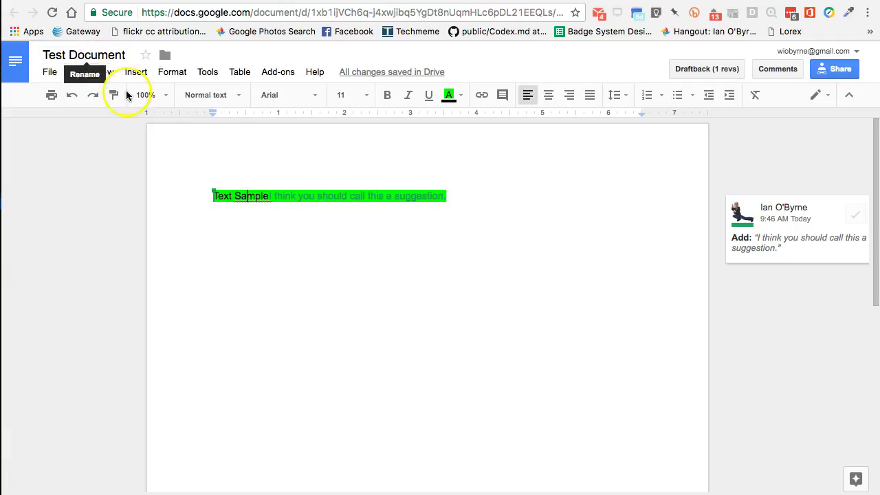
{"action": "double_click", "coordinate": [238, 199]}
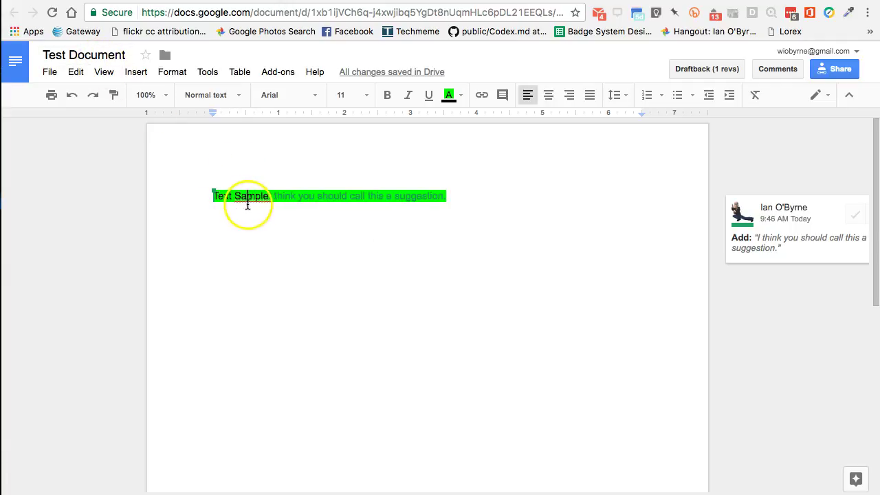
{"action": "left_click", "coordinate": [214, 196]}
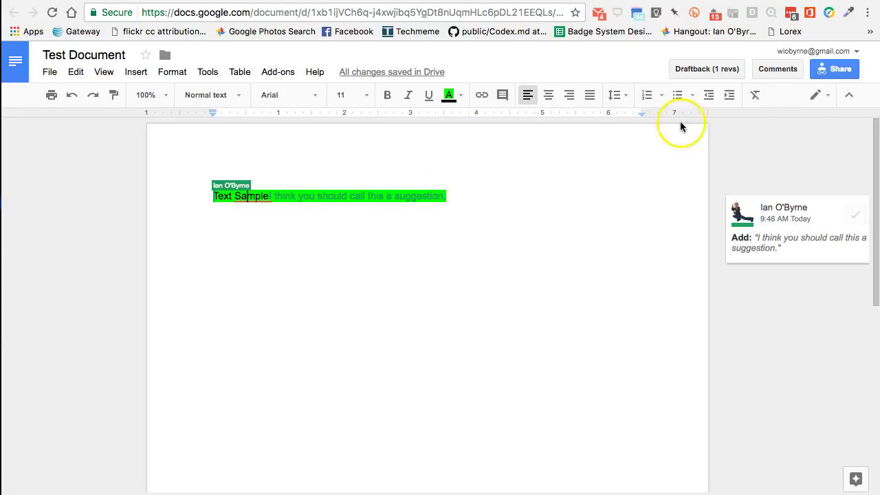
{"action": "left_click", "coordinate": [835, 70]}
{"action": "left_click", "coordinate": [460, 412]}
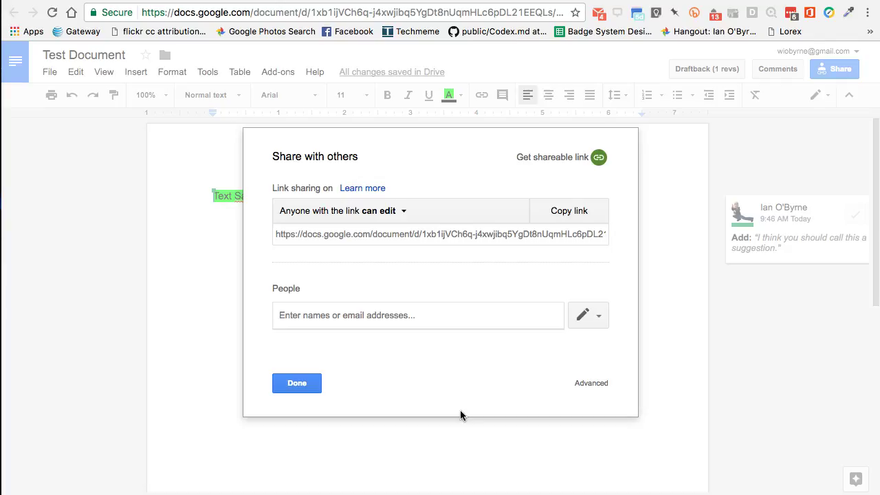
Close the Share dialog, view the suggestion's comment card, and return to My Drive
{"action": "left_click", "coordinate": [460, 410]}
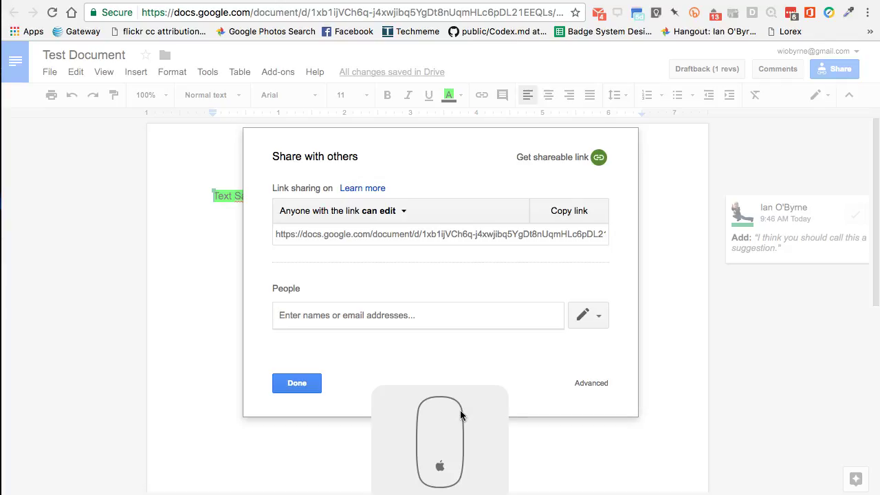
{"action": "left_click", "coordinate": [294, 383]}
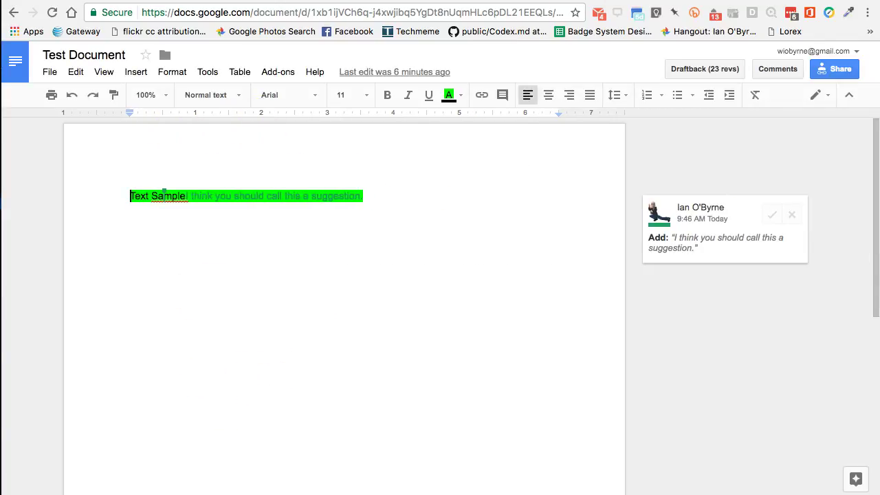
{"action": "left_click", "coordinate": [347, 198]}
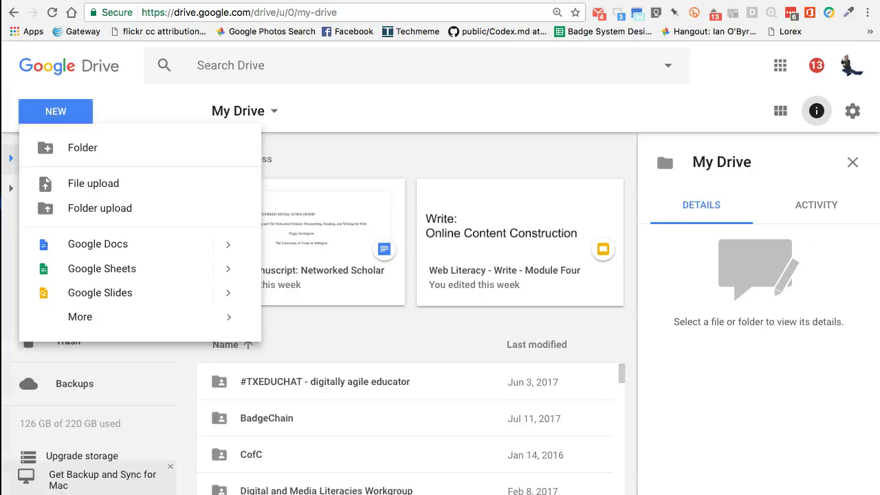
{"action": "left_click", "coordinate": [315, 153]}
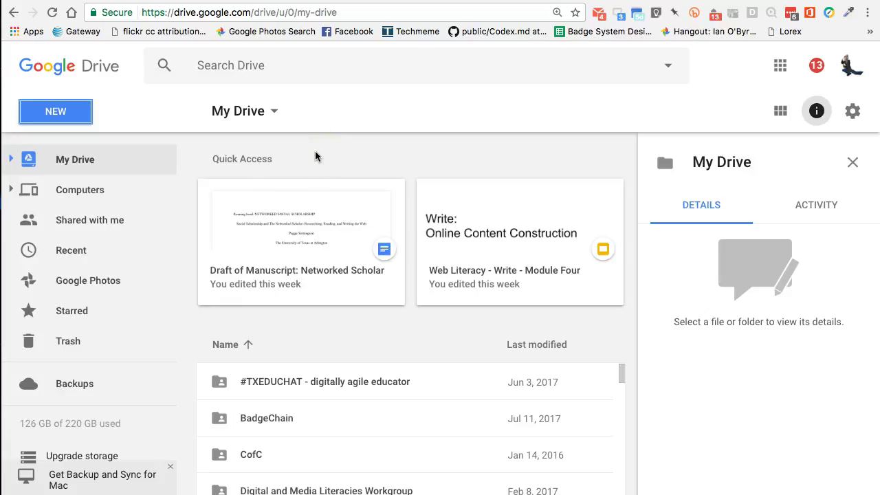
Select Encyclopedia-entry-template-FINAL.docx in My Drive to show its details as an unshared Word file
{"action": "left_click", "coordinate": [517, 199]}
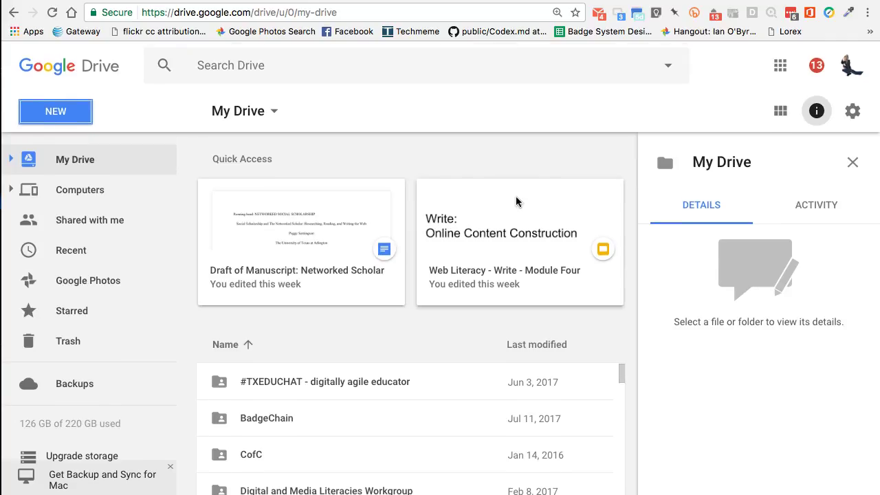
{"action": "scroll", "coordinate": [392, 433], "scroll_direction": "down", "scroll_amount": 6}
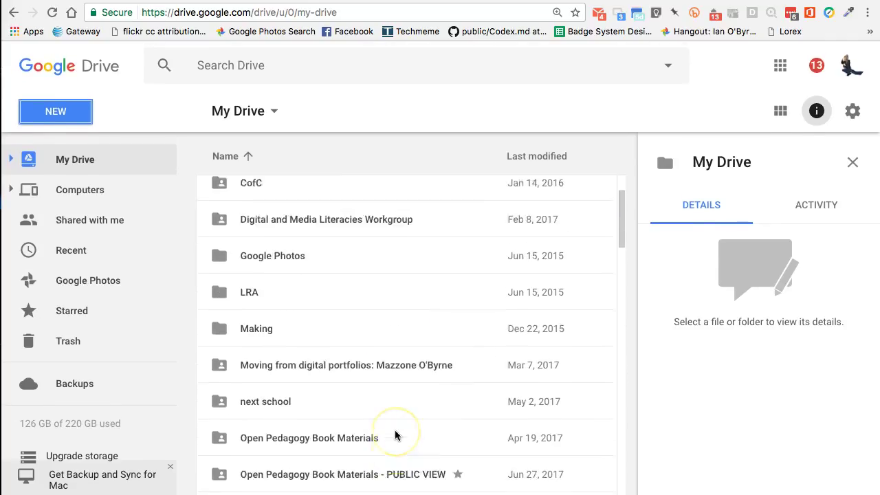
{"action": "scroll", "coordinate": [395, 435], "scroll_direction": "down", "scroll_amount": 5}
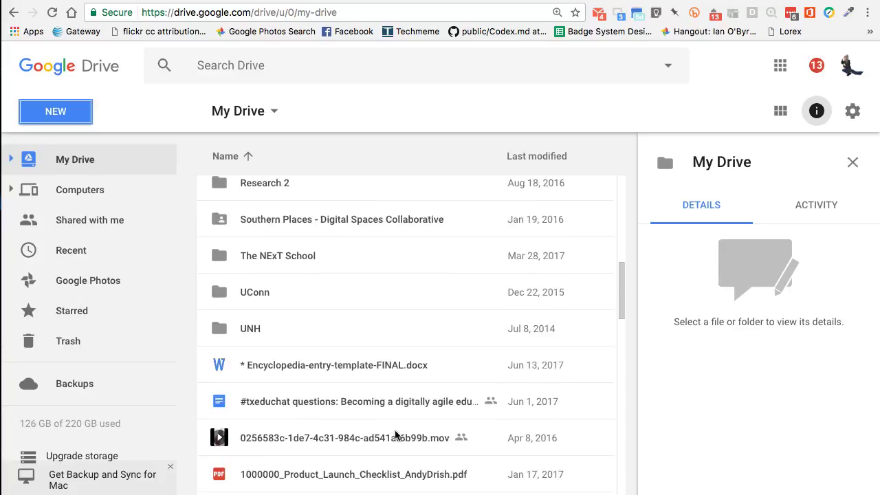
{"action": "left_click", "coordinate": [360, 337]}
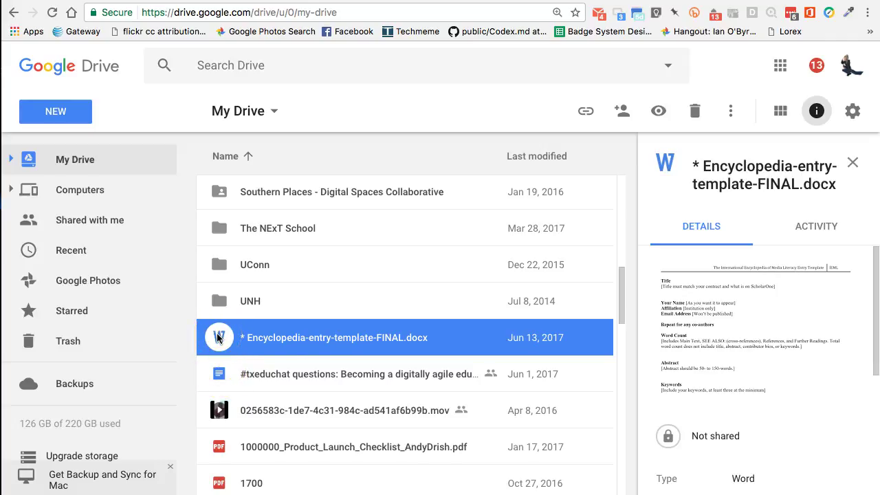
{"action": "left_click", "coordinate": [60, 115]}
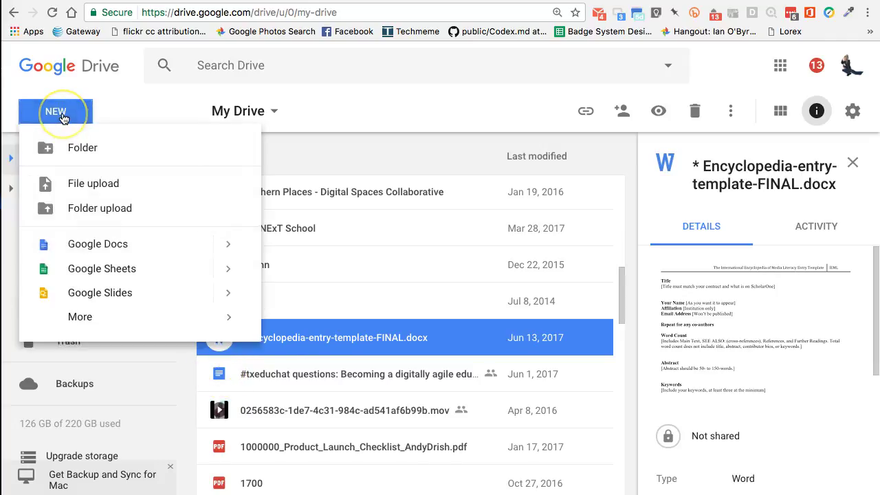
{"action": "left_click", "coordinate": [64, 195]}
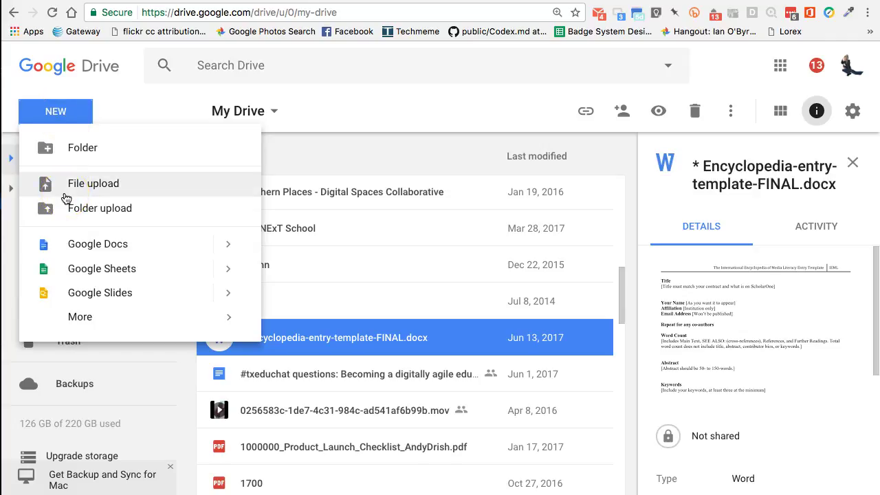
{"action": "left_click", "coordinate": [298, 119]}
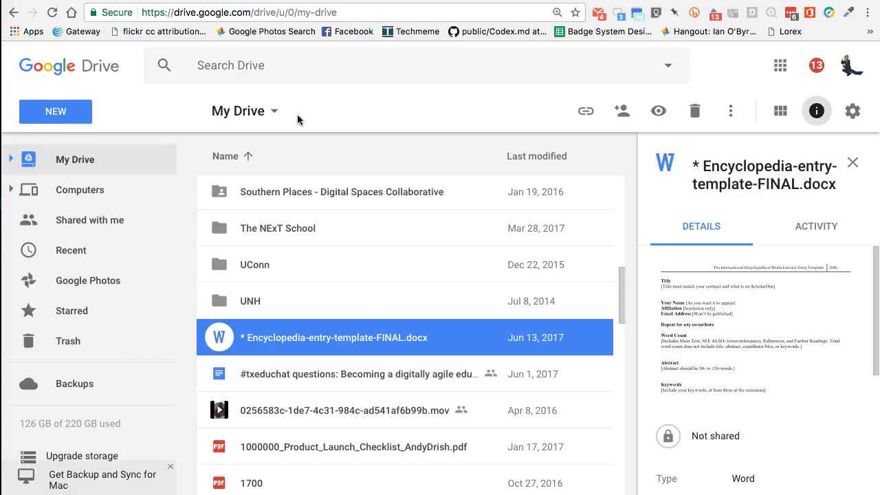
Open Encyclopedia-entry-template-FINAL.docx in Office Editing to view its Title, Abstract and Keywords sections
{"action": "double_click", "coordinate": [218, 338]}
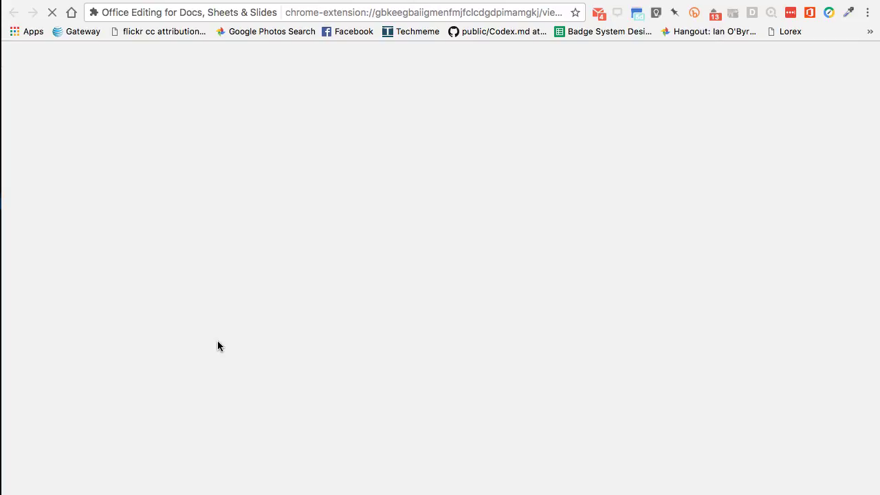
{"action": "left_click", "coordinate": [569, 31]}
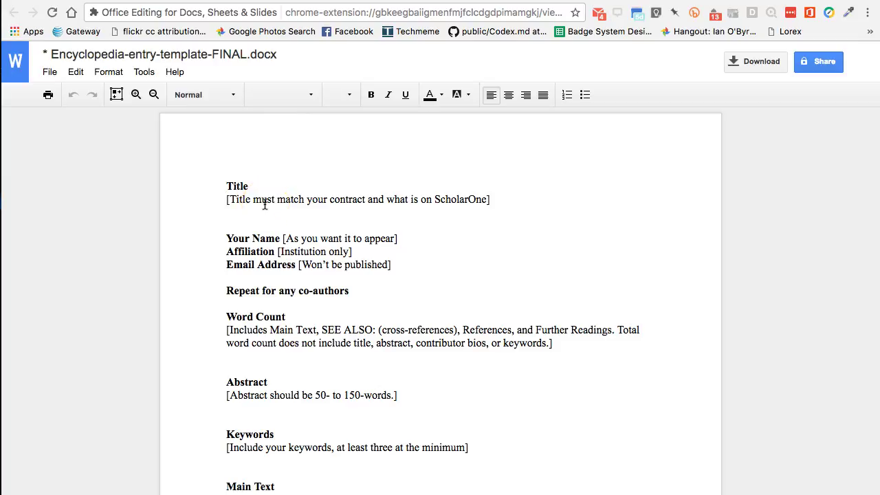
{"action": "left_click", "coordinate": [391, 0]}
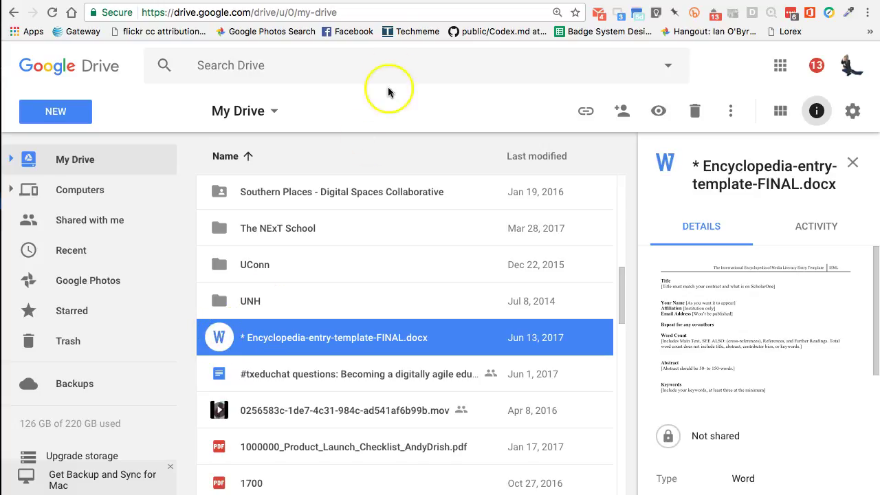
{"action": "left_click", "coordinate": [425, 2]}
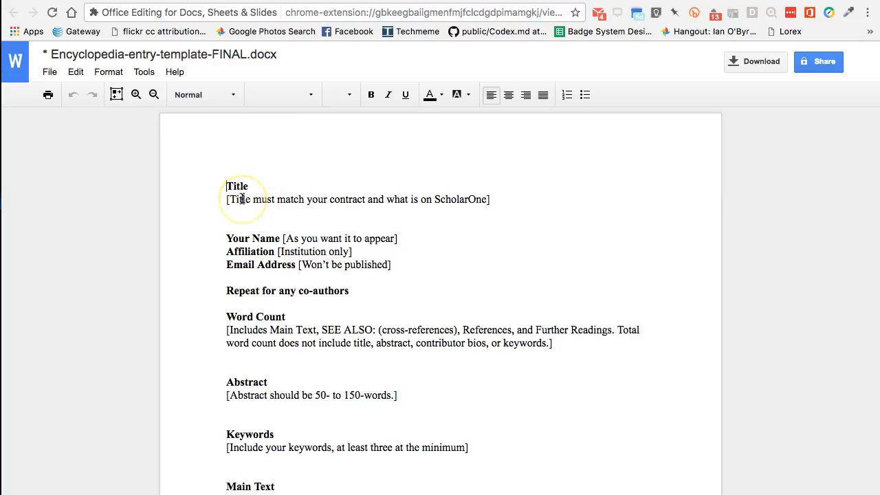
{"action": "key", "text": "super+w"}
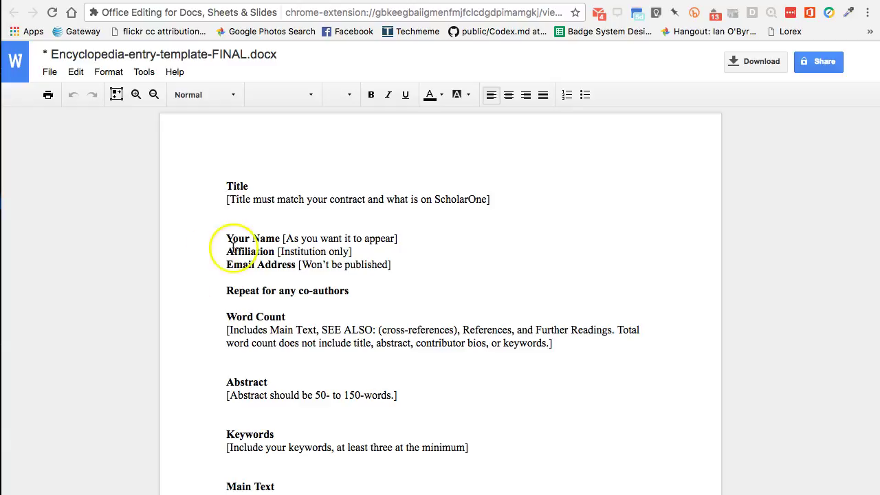
Save the .docx as a Google Doc and check that its header and template sections survived
{"action": "left_click", "coordinate": [48, 72]}
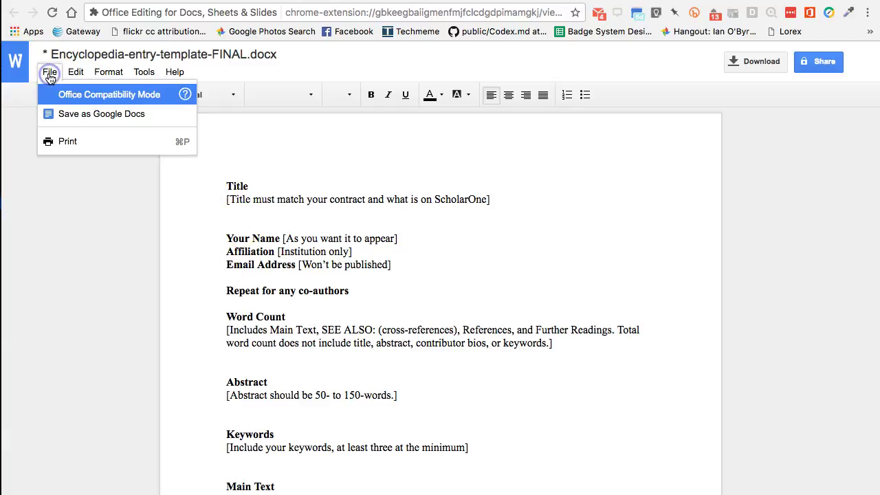
{"action": "left_click", "coordinate": [62, 115]}
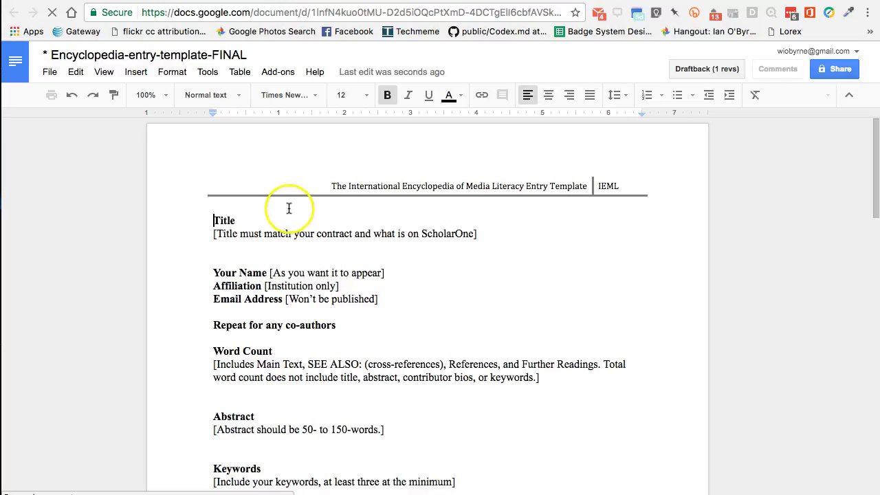
{"action": "left_click", "coordinate": [142, 54]}
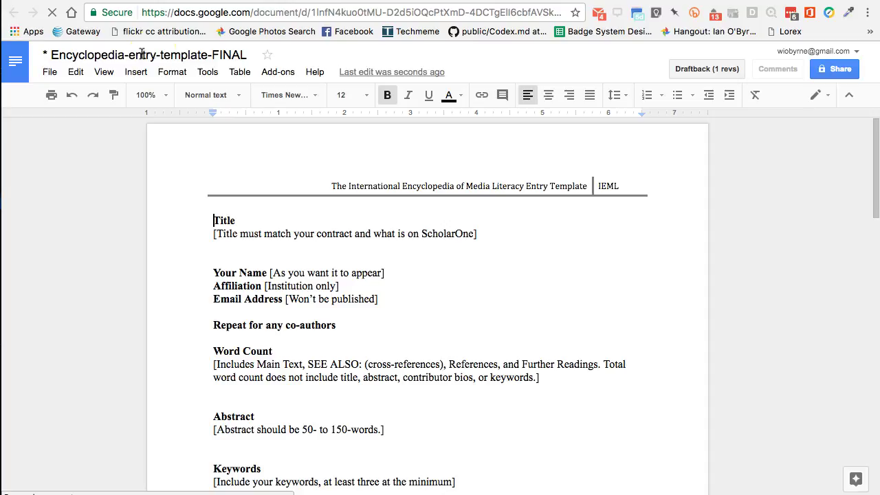
{"action": "scroll", "coordinate": [437, 357], "scroll_direction": "down", "scroll_amount": 3}
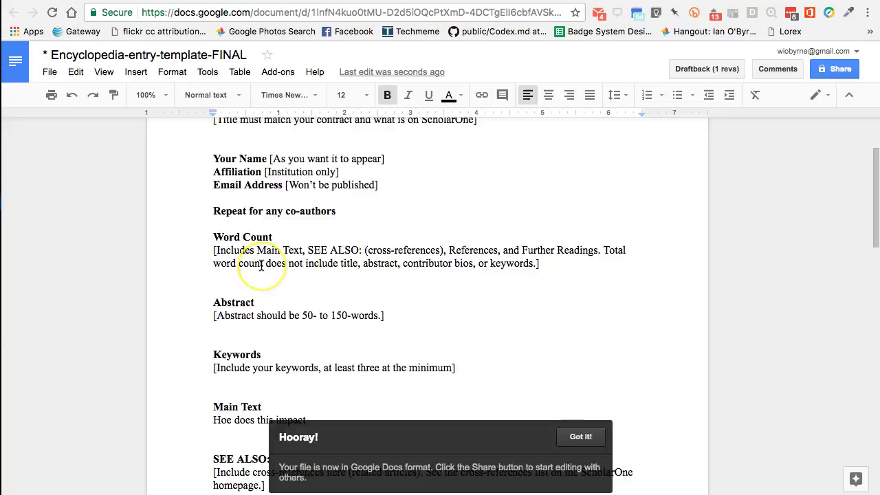
{"action": "scroll", "coordinate": [261, 265], "scroll_direction": "up", "scroll_amount": 3}
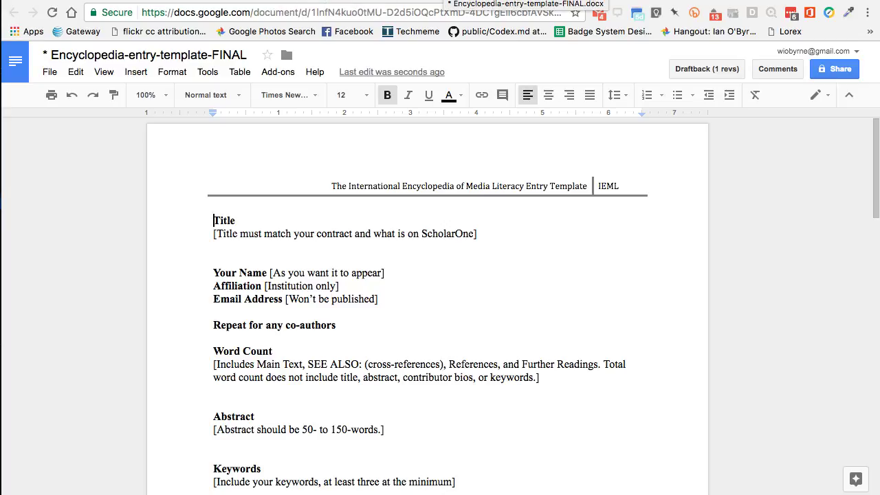
{"action": "left_click", "coordinate": [373, 203]}
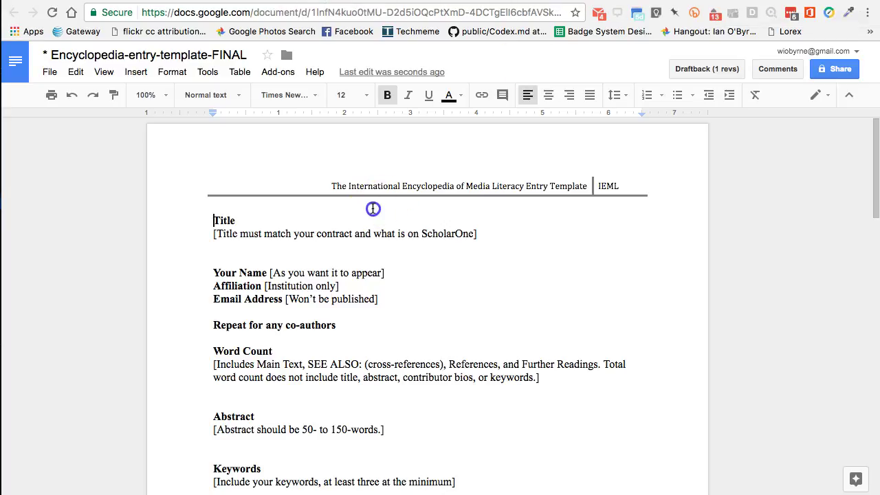
{"action": "left_click", "coordinate": [340, 244]}
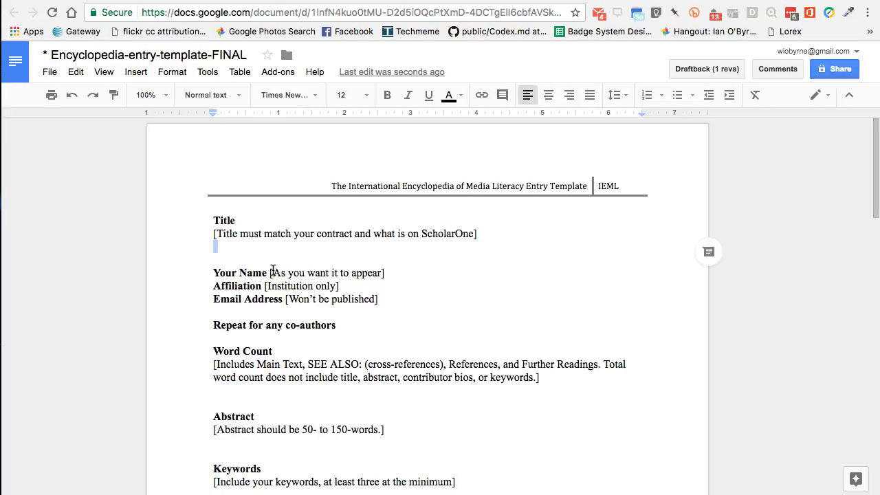
Look through the File menu, then place the cursor on the blank line below Email Address
{"action": "left_click", "coordinate": [50, 73]}
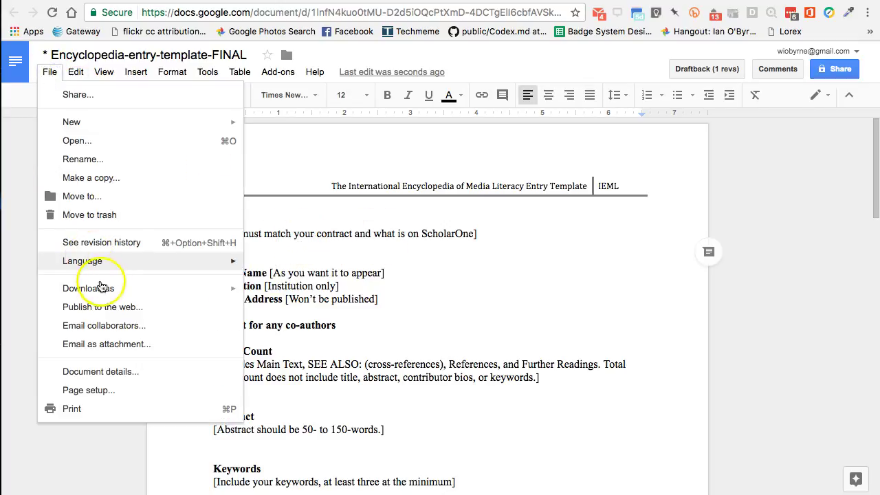
{"action": "mouse_move", "coordinate": [100, 291]}
{"action": "left_click", "coordinate": [334, 234]}
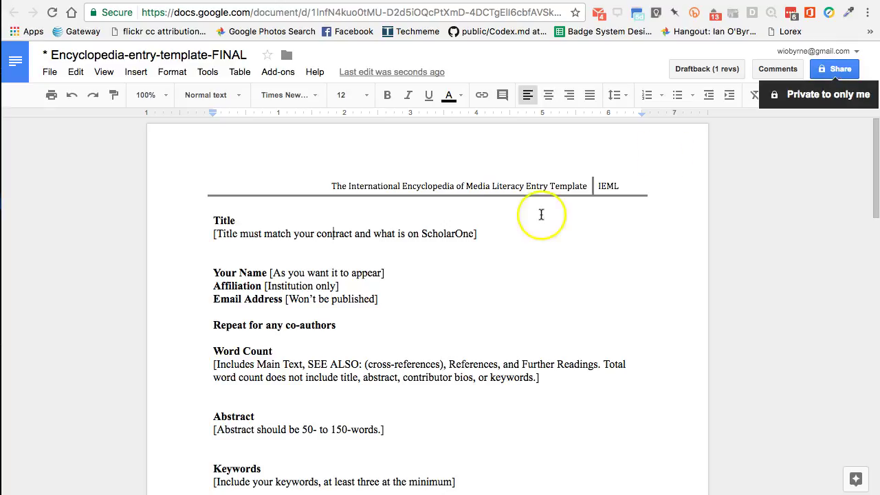
{"action": "left_click", "coordinate": [278, 314]}
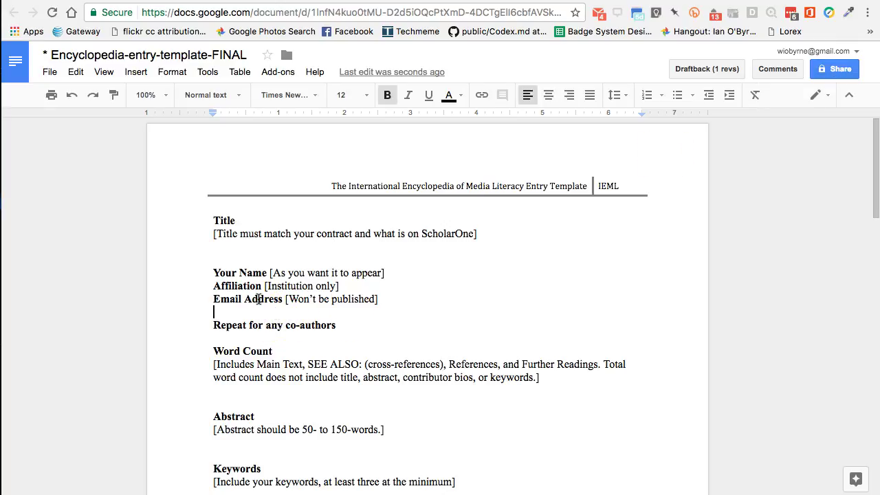
Download the document as Microsoft Word (.docx) and switch to the next browser tab
{"action": "left_click", "coordinate": [50, 73]}
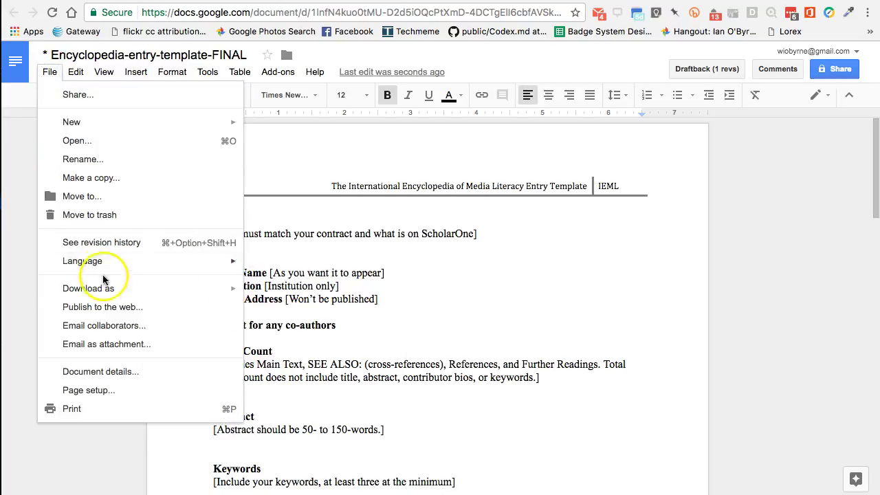
{"action": "mouse_move", "coordinate": [108, 289]}
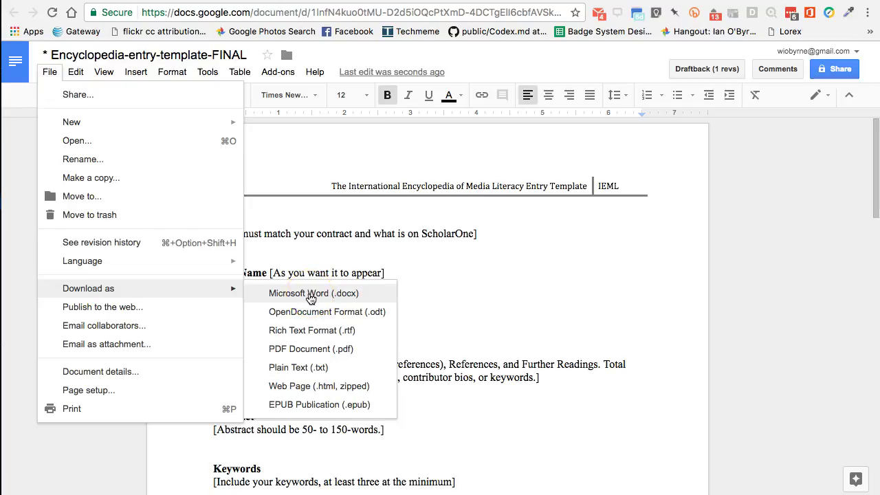
{"action": "left_click", "coordinate": [426, 230]}
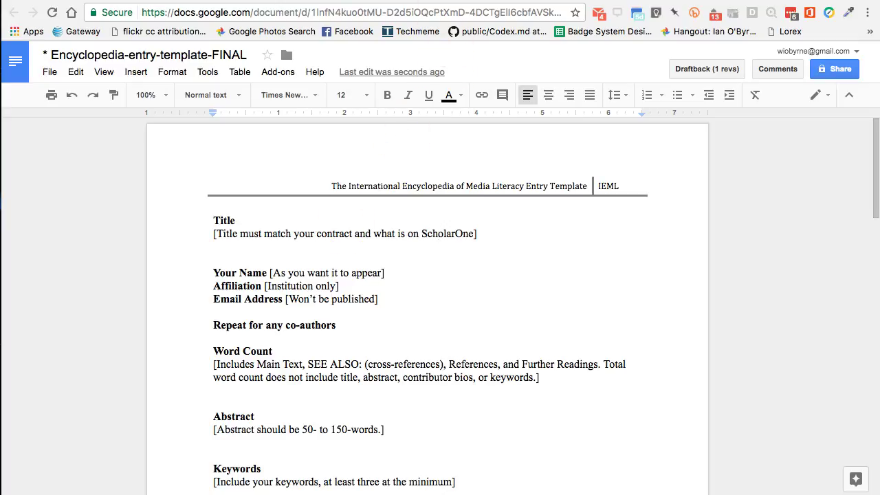
{"action": "key", "text": "ctrl+Tab"}
{"action": "key", "text": "ctrl+Tab"}
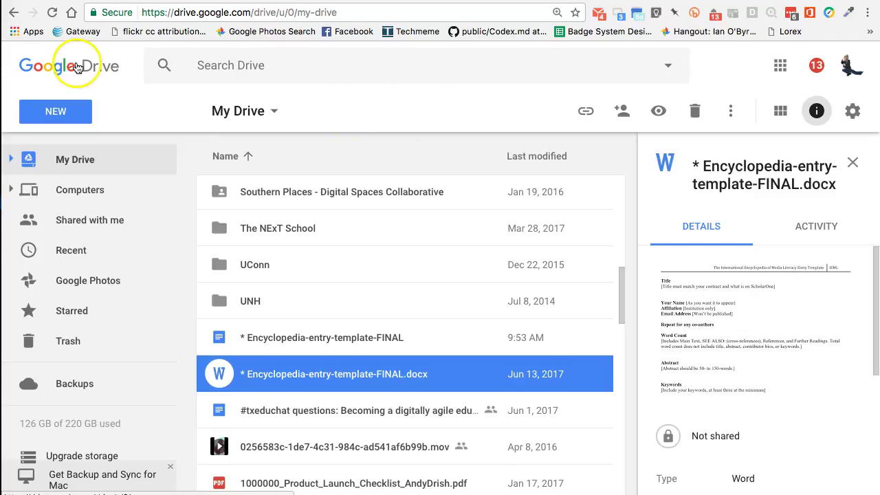
Switch Google Drive to the second signed-in College of Charleston account's My Drive
{"action": "left_click", "coordinate": [846, 67]}
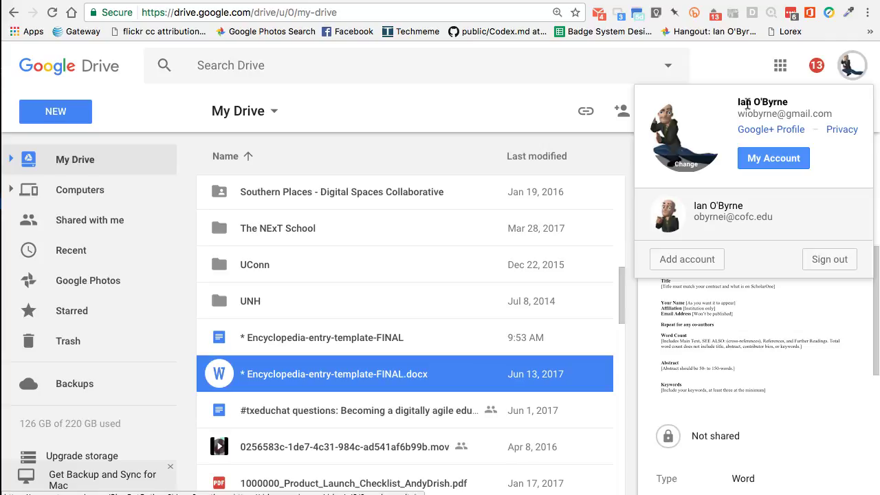
{"action": "left_click", "coordinate": [677, 213]}
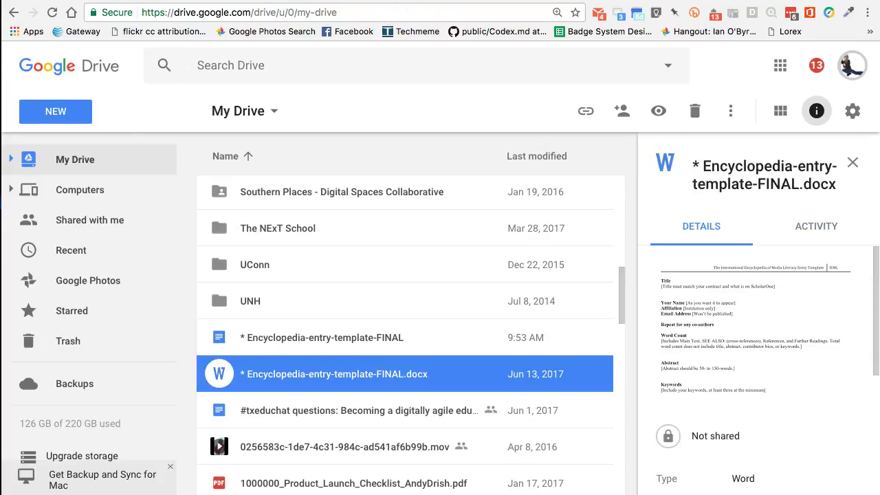
Open 'Assessment Rubric for Student Reflections' from the account's activity to show its Levels and Criteria table
{"action": "left_click", "coordinate": [152, 341]}
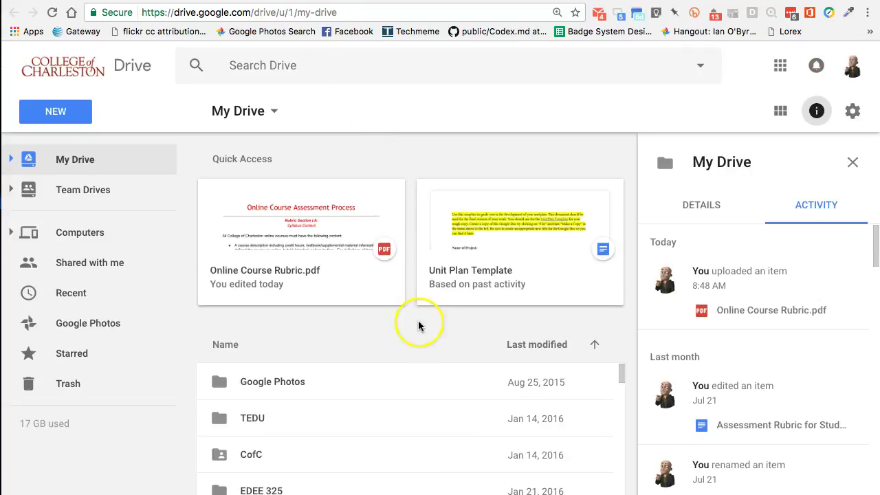
{"action": "left_click", "coordinate": [744, 430]}
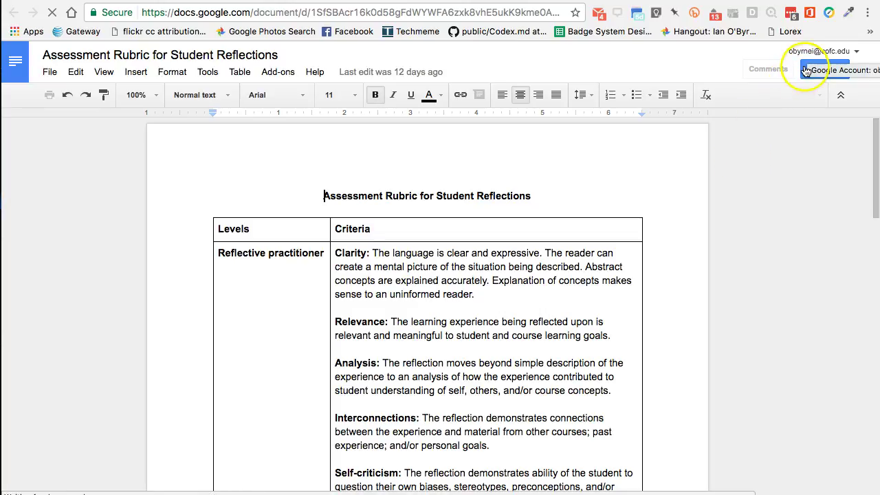
Start sharing the rubric with another account's address, then cancel the invitation unsent and return to Drive
{"action": "left_click", "coordinate": [818, 70]}
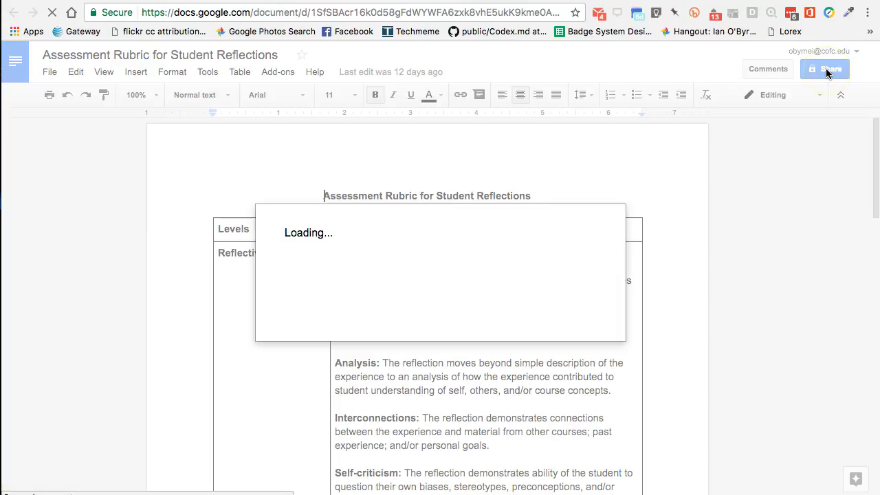
{"action": "left_click", "coordinate": [438, 266]}
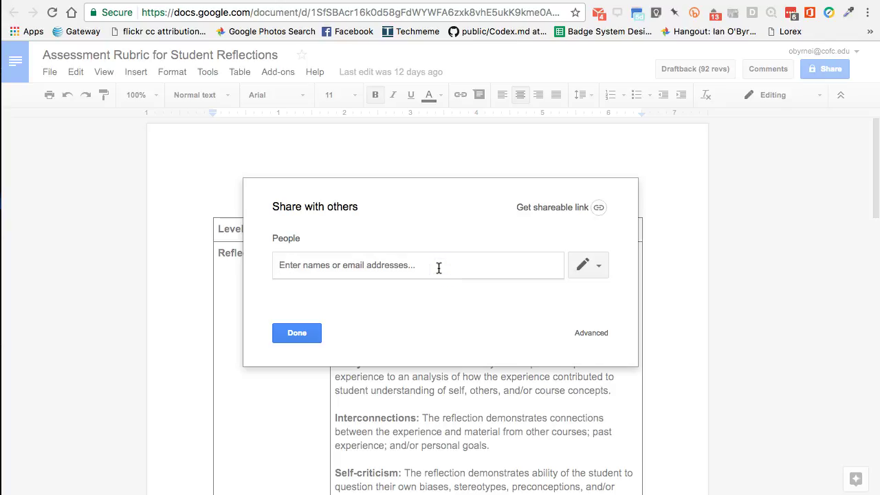
{"action": "type", "text": "wiobyr"}
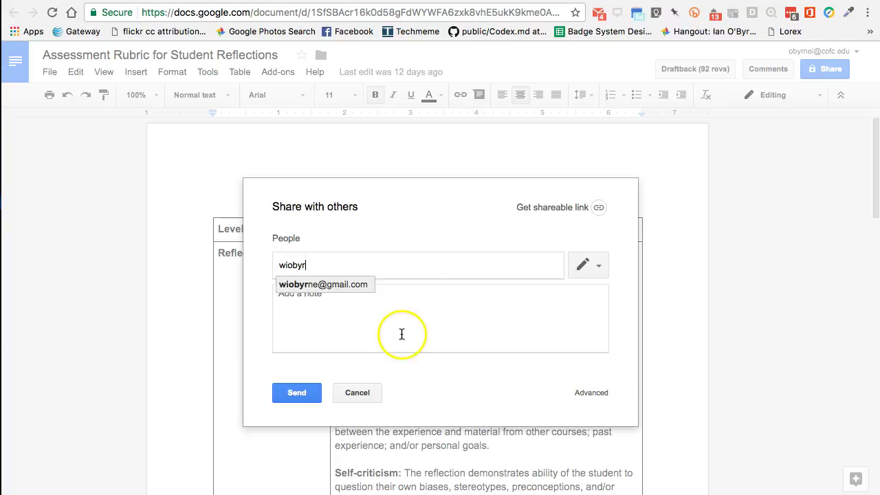
{"action": "left_click", "coordinate": [591, 268]}
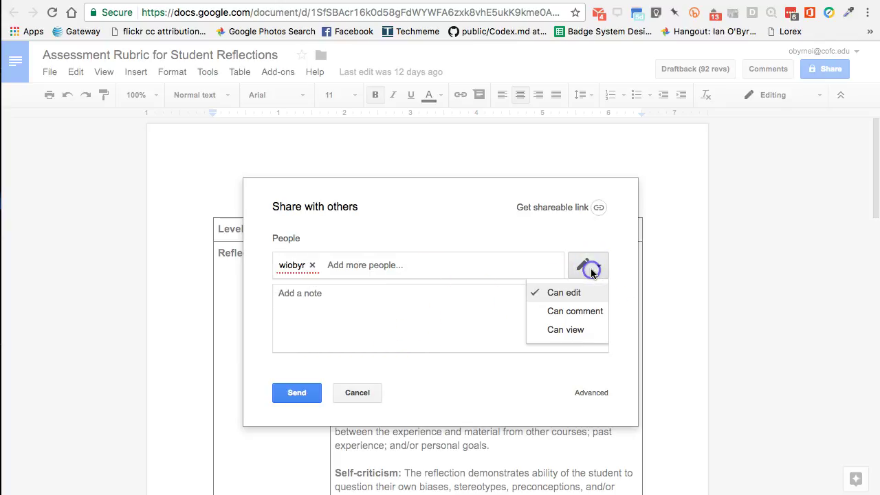
{"action": "left_click", "coordinate": [352, 393]}
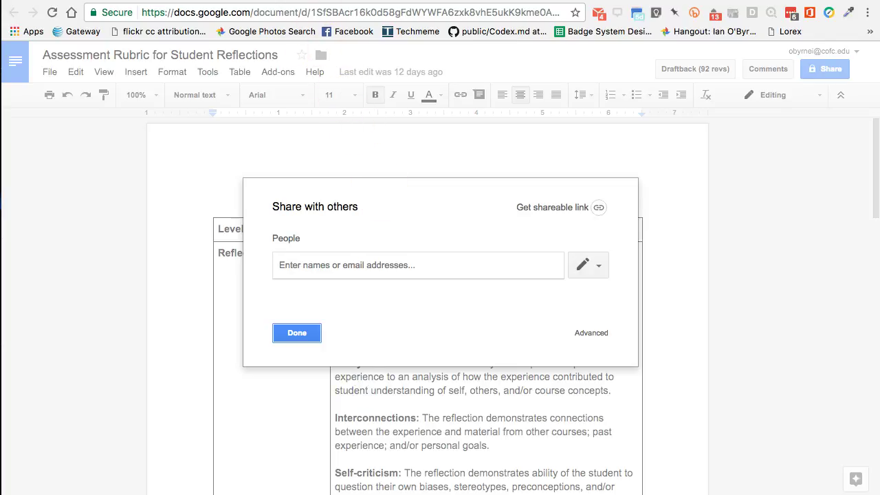
{"action": "left_click", "coordinate": [323, 1]}
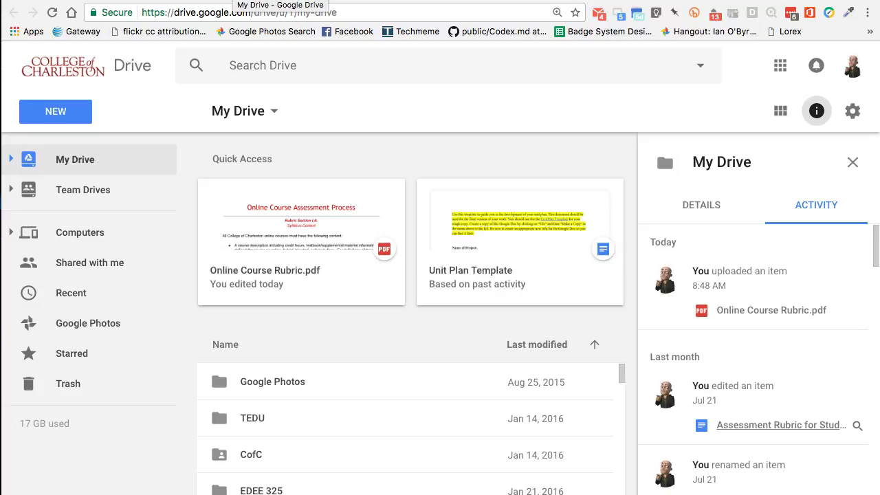
Go back to the first account's Drive tab, where Encyclopedia-entry-template-FINAL.docx details show an unshared Word file
{"action": "key", "text": "ctrl+Tab"}
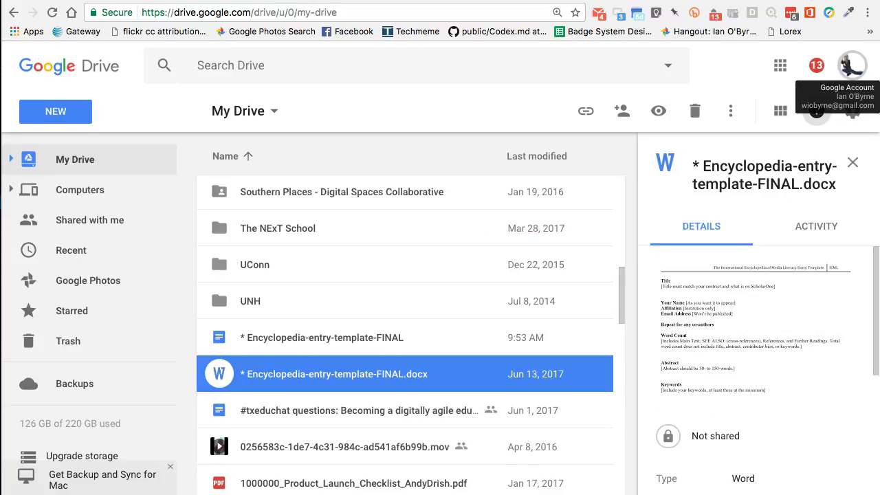
{"action": "key", "text": "ctrl+shift+Tab"}
{"action": "key", "text": "ctrl+Tab"}
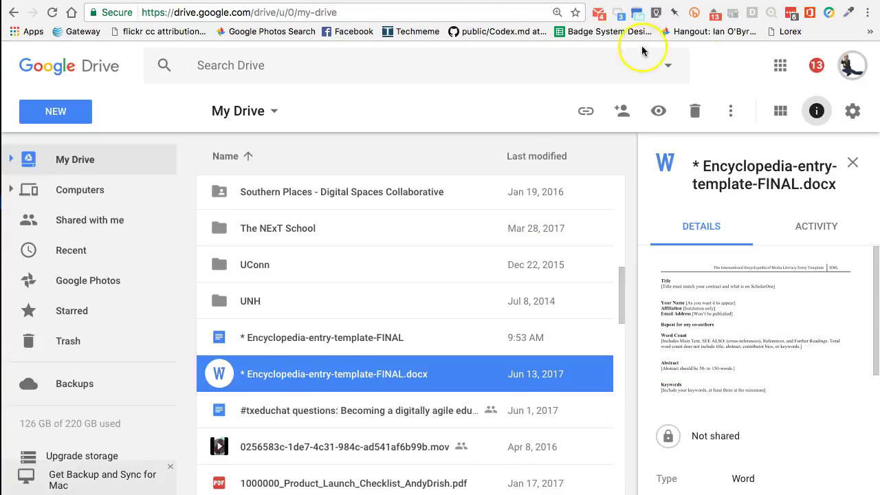
{"action": "left_click", "coordinate": [859, 66]}
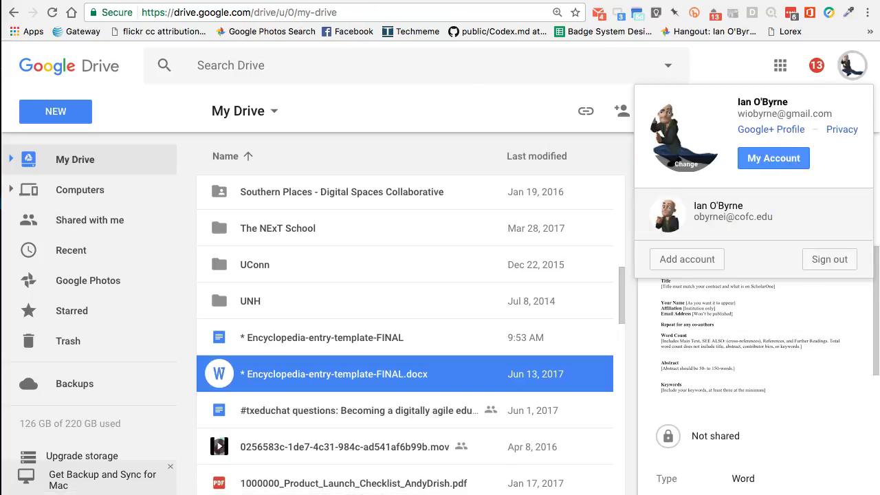
{"action": "key", "text": "ctrl+shift+Tab"}
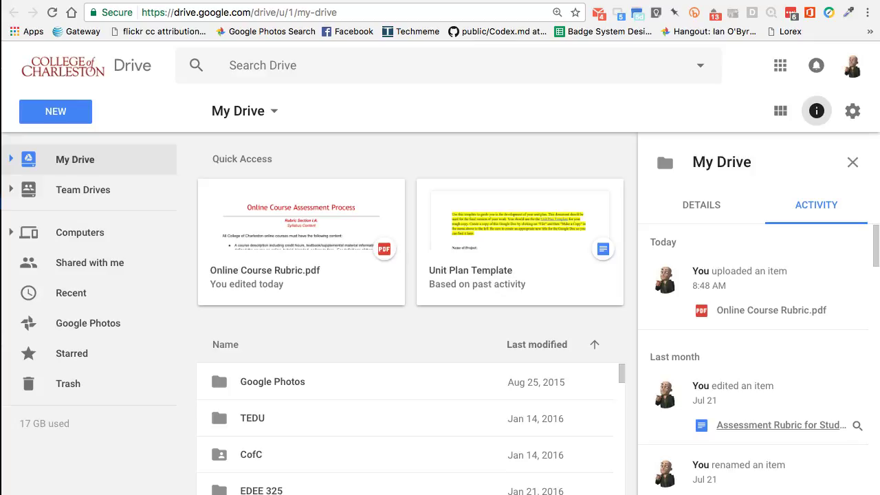
{"action": "key", "text": "ctrl+Tab"}
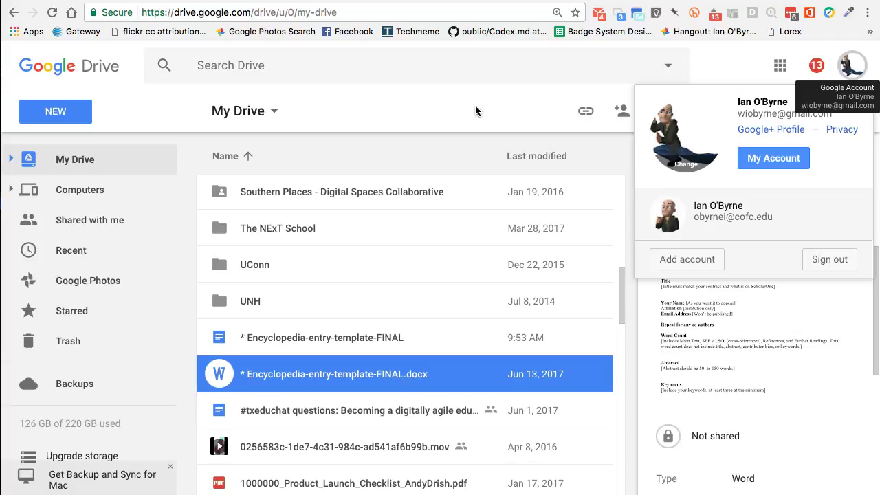
{"action": "left_click", "coordinate": [427, 107]}
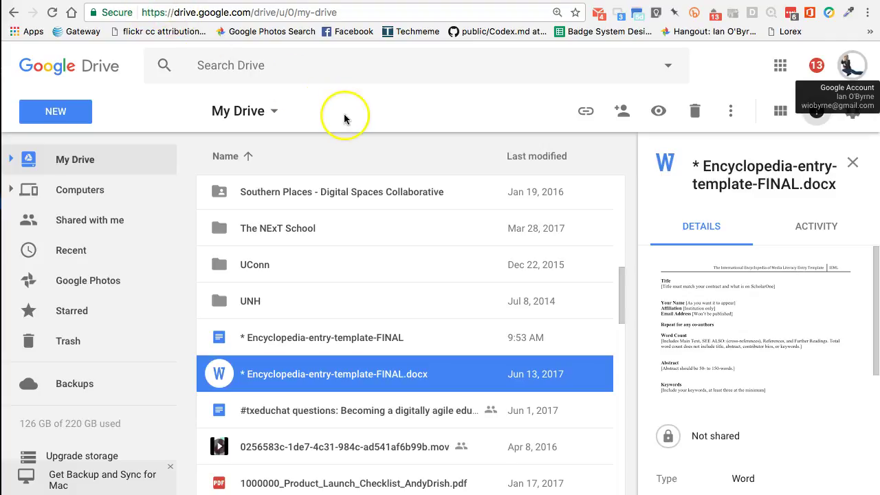
Load the wiobyrne.com website in the current tab
{"action": "left_click", "coordinate": [251, 12]}
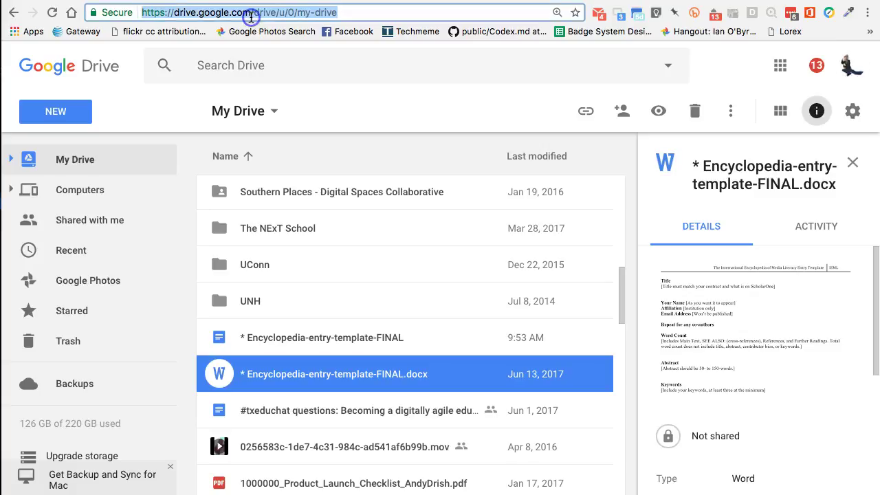
{"action": "type", "text": "wio"}
{"action": "key", "text": "Return"}
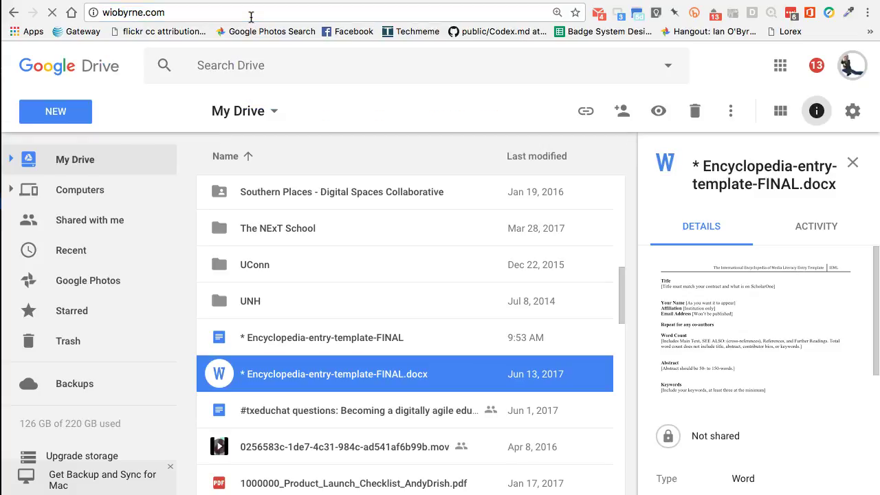
Go to the Newsletter page from the wiobyrne.com top navigation
{"action": "left_click", "coordinate": [344, 112]}
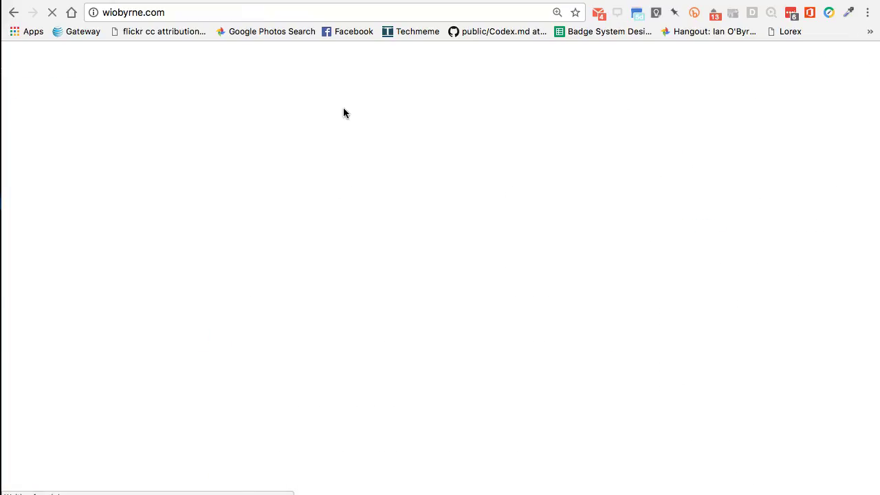
{"action": "left_click", "coordinate": [254, 25]}
{"action": "left_click", "coordinate": [243, 11]}
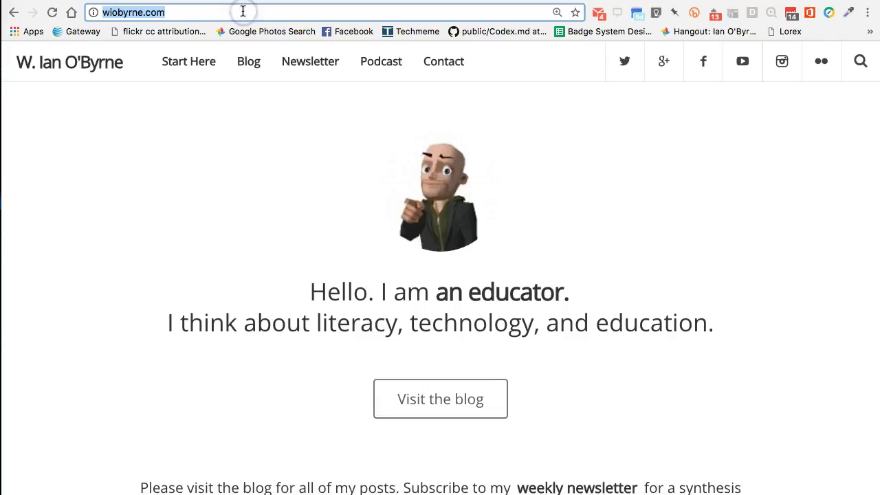
{"action": "left_click", "coordinate": [306, 62]}
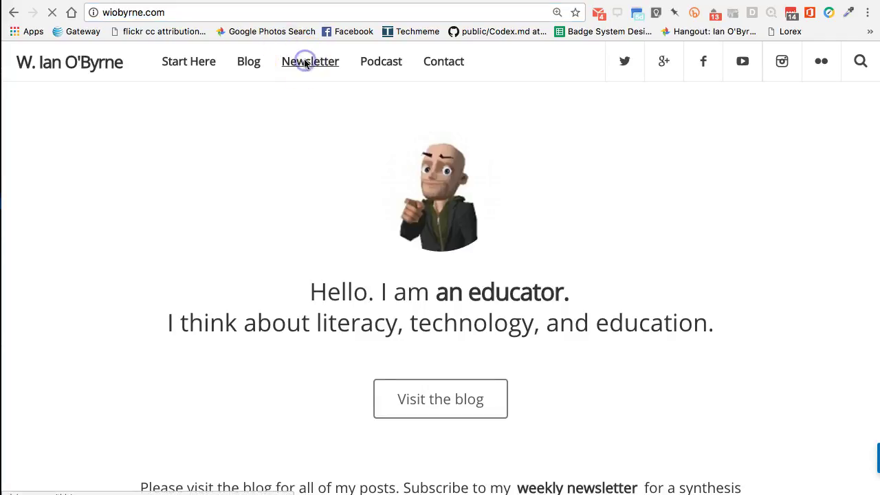